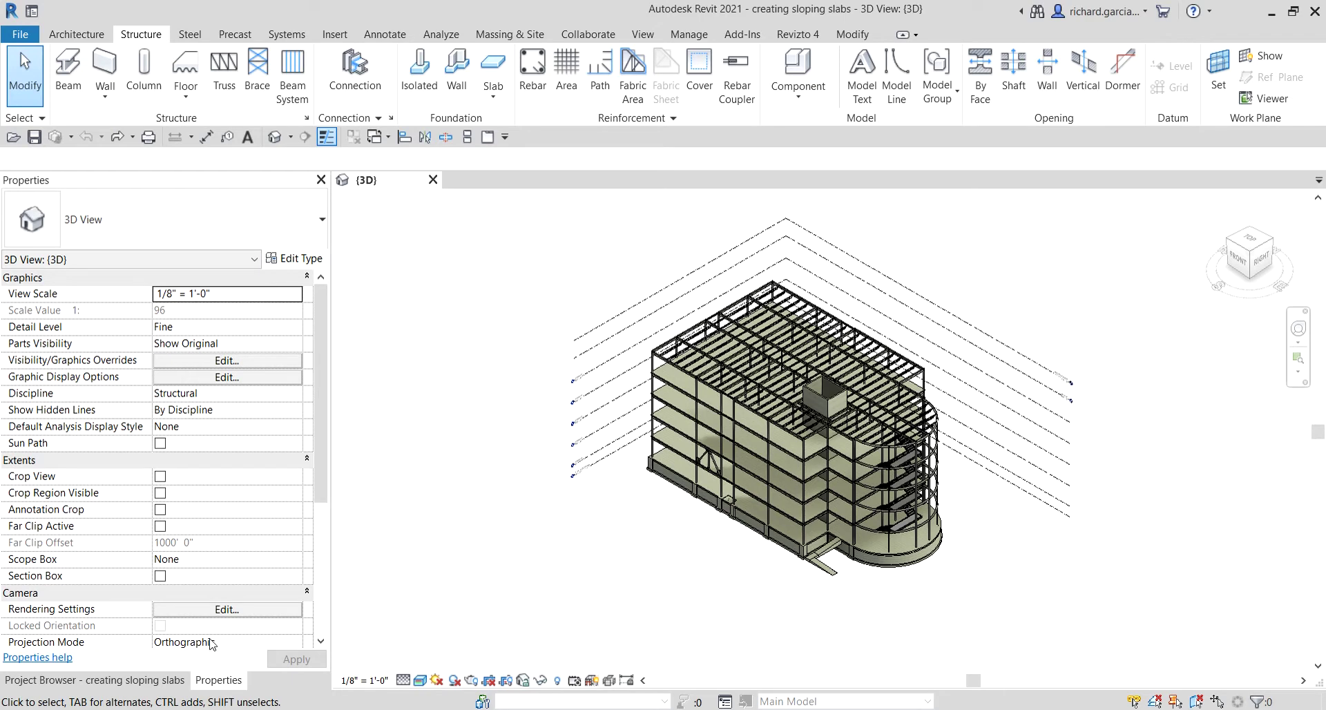
# Zoom and pan the 3D view onto the penthouse shaft, then show the Project Browser
pyautogui.scroll(6, 842, 591)
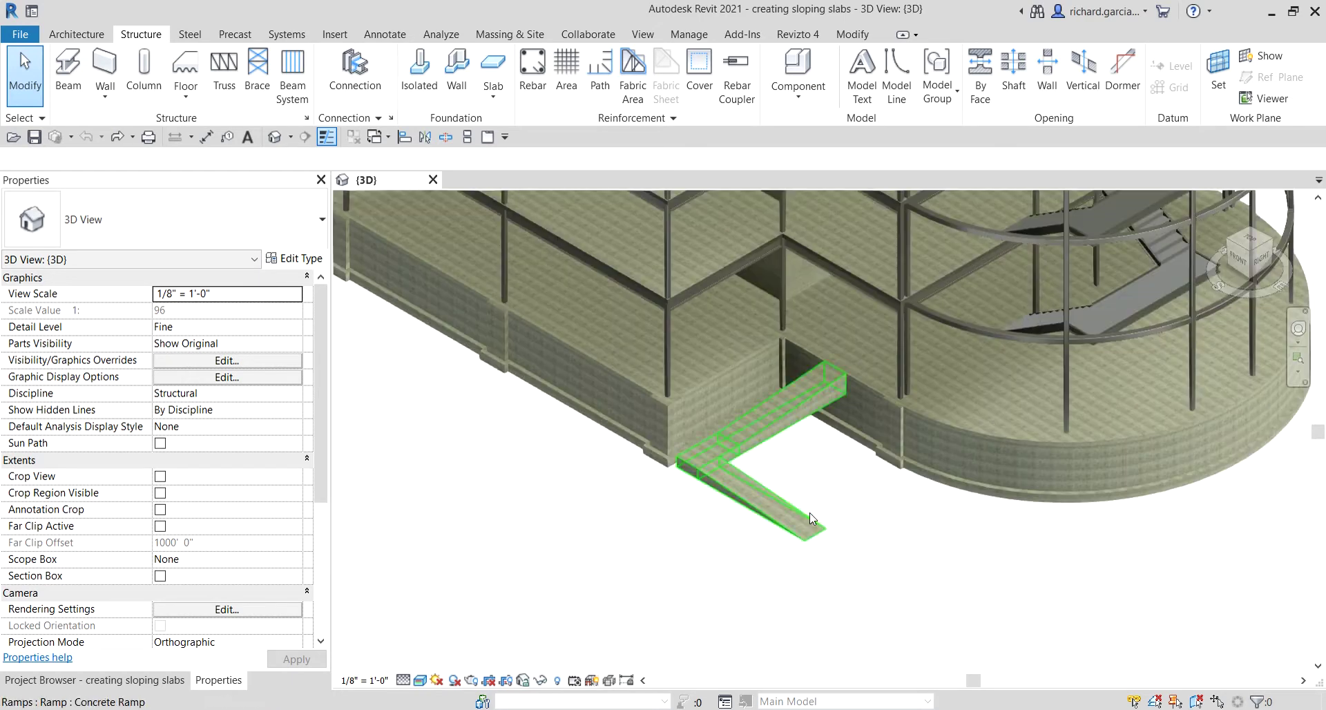
pyautogui.scroll(-4, 777, 478)
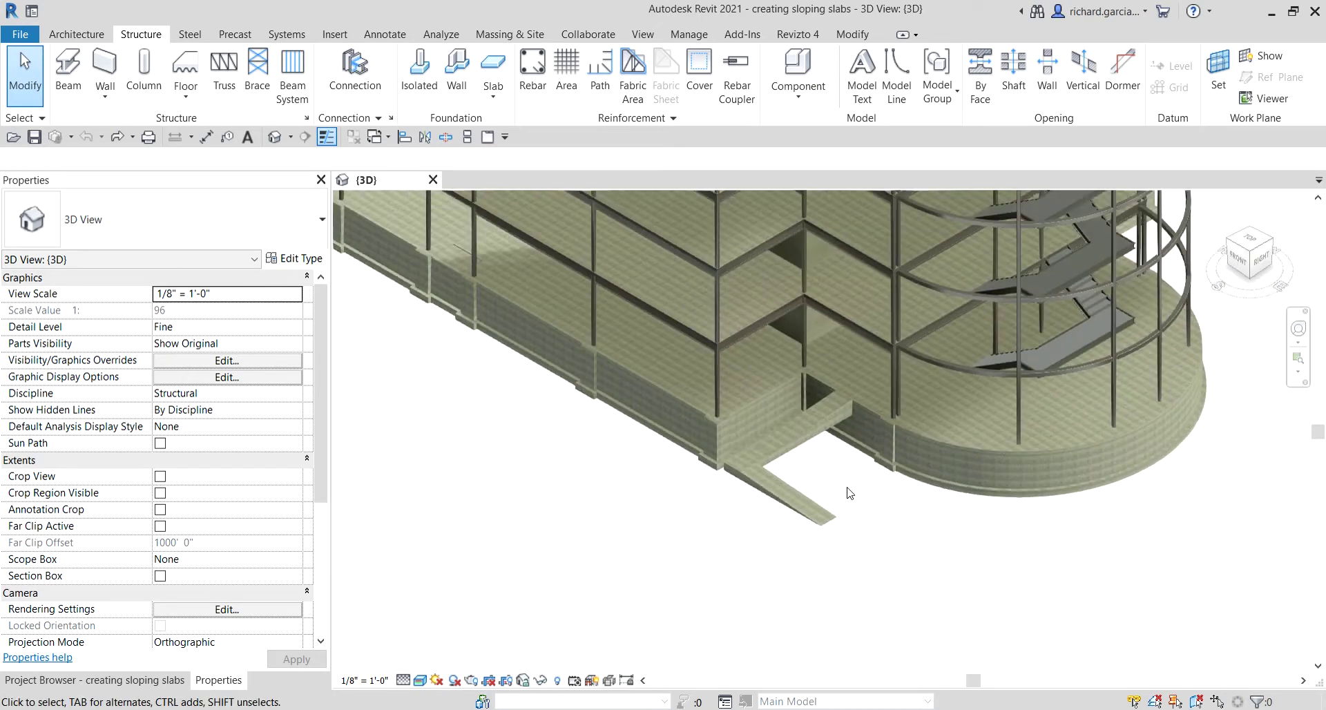
pyautogui.scroll(6, 845, 314)
pyautogui.moveTo(846, 315); pyautogui.dragTo(868, 339, button='middle')
pyautogui.scroll(-3, 883, 339)
pyautogui.scroll(10, 877, 305)
pyautogui.scroll(-2, 591, 305)
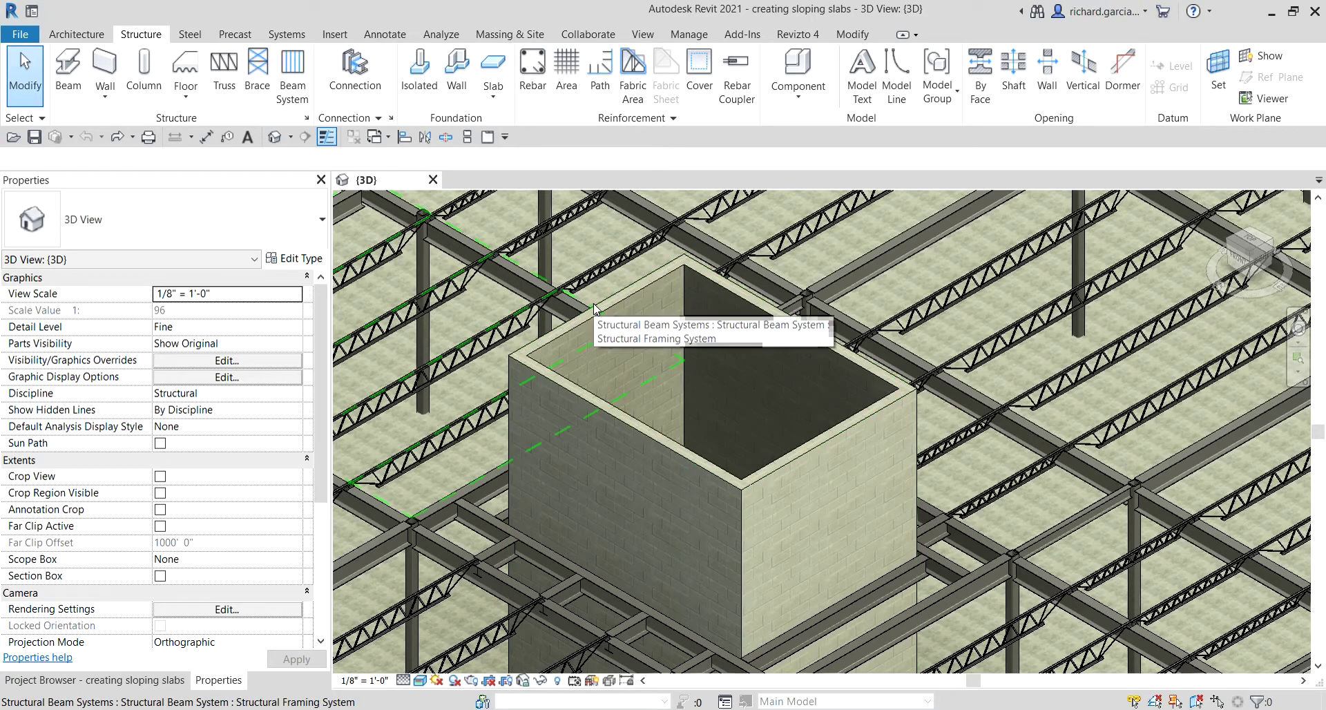
pyautogui.click(141, 681)
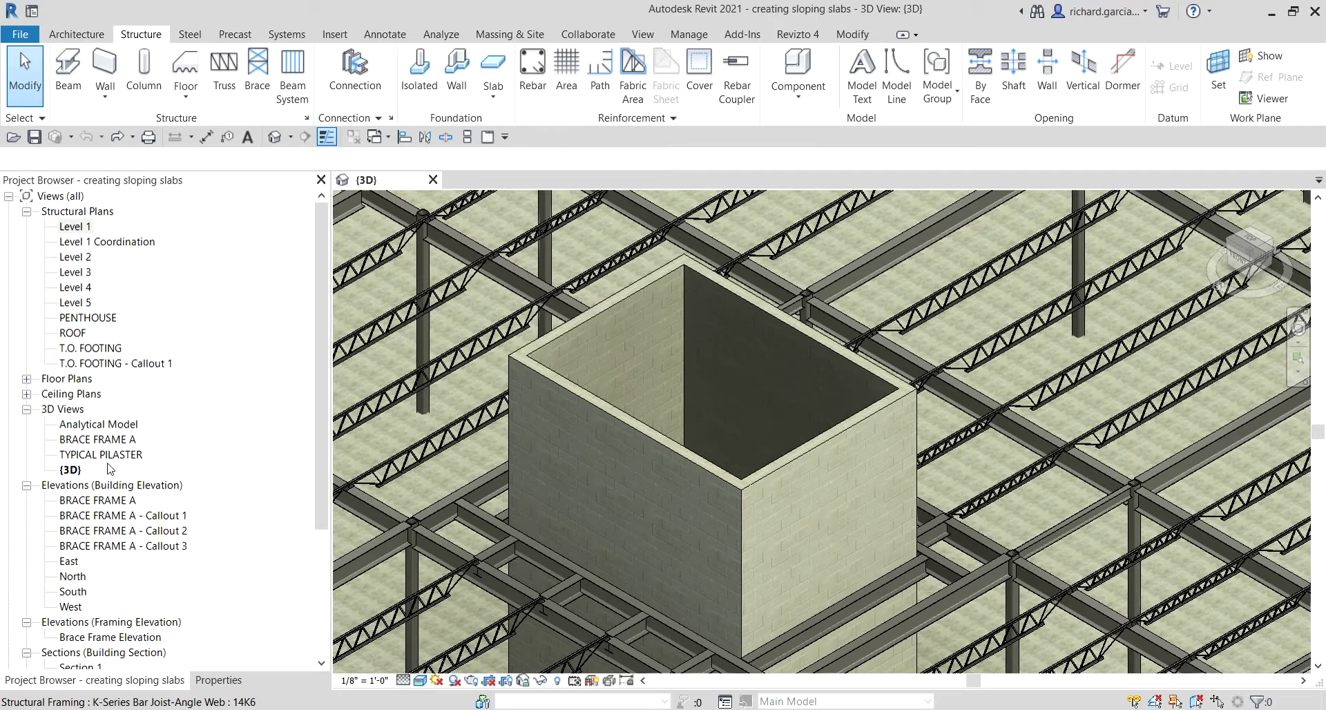
# Open the South elevation and bring the level tags and masonry penthouse walls into view
pyautogui.click(79, 592)
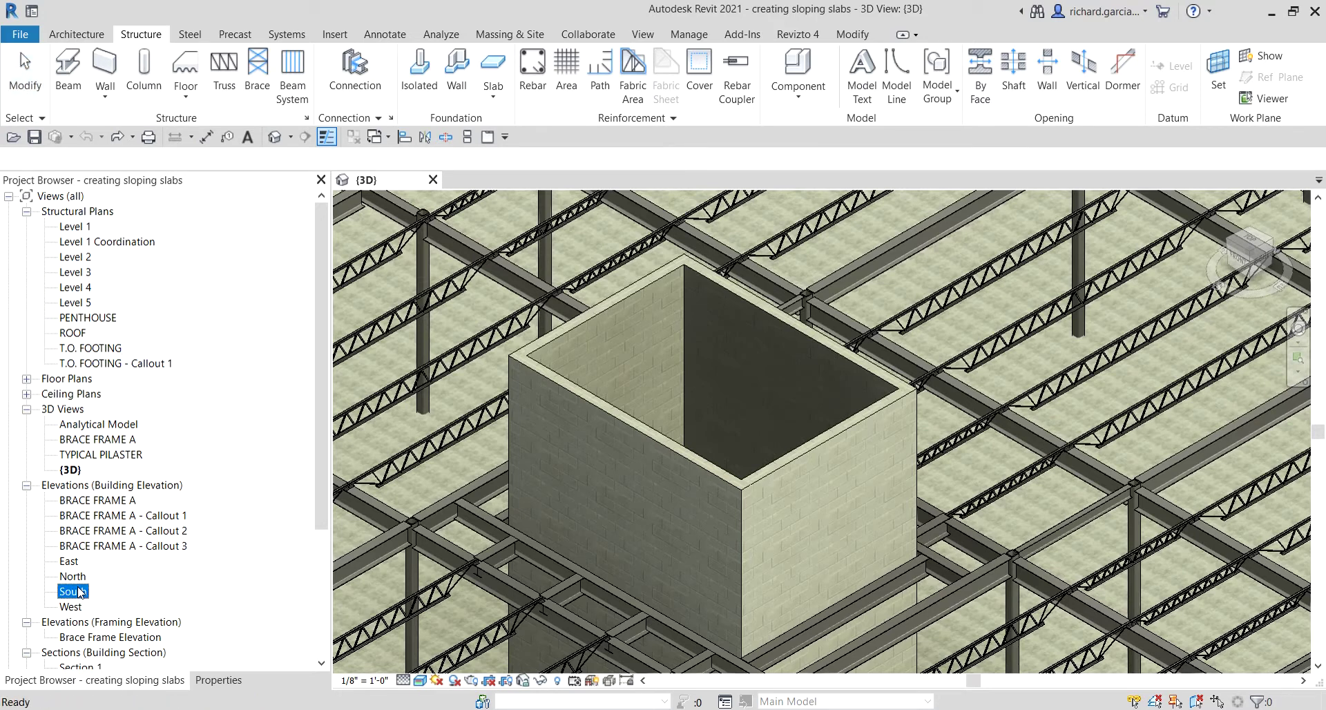
pyautogui.doubleClick(80, 592)
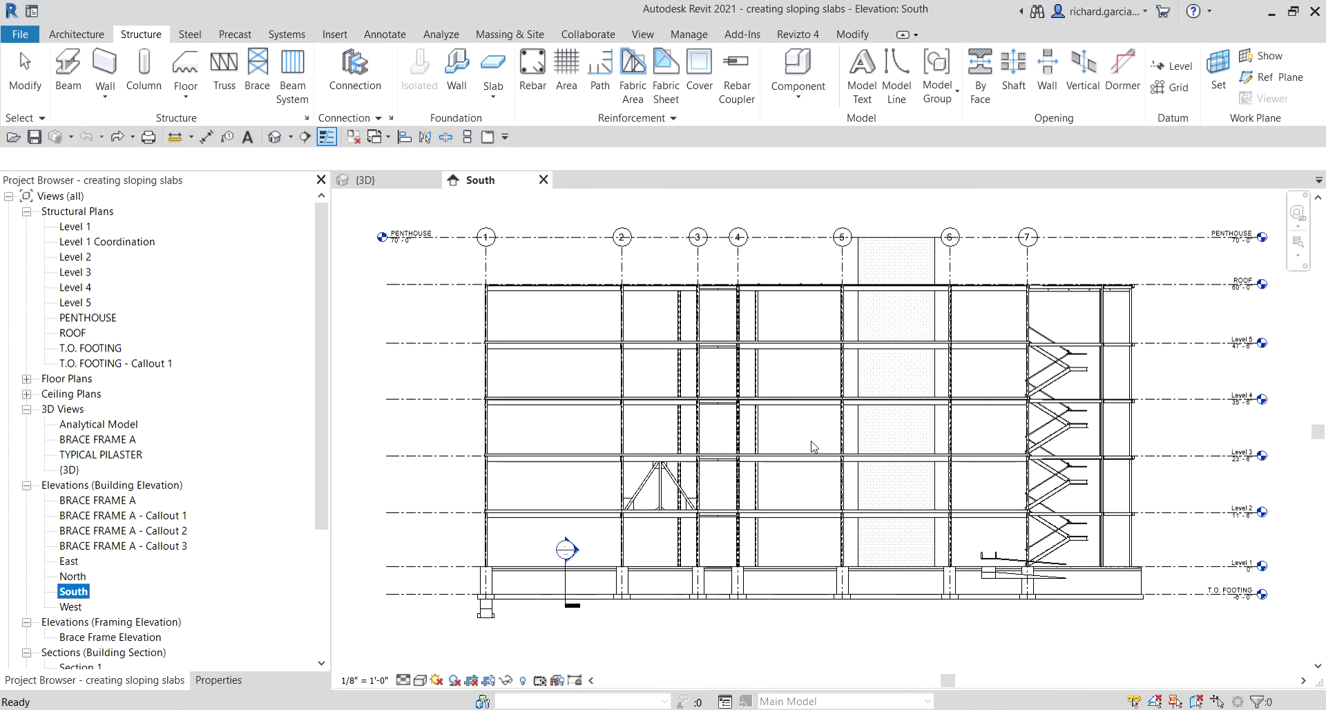
pyautogui.moveTo(843, 476); pyautogui.dragTo(632, 475, button='middle')
pyautogui.scroll(3, 995, 293)
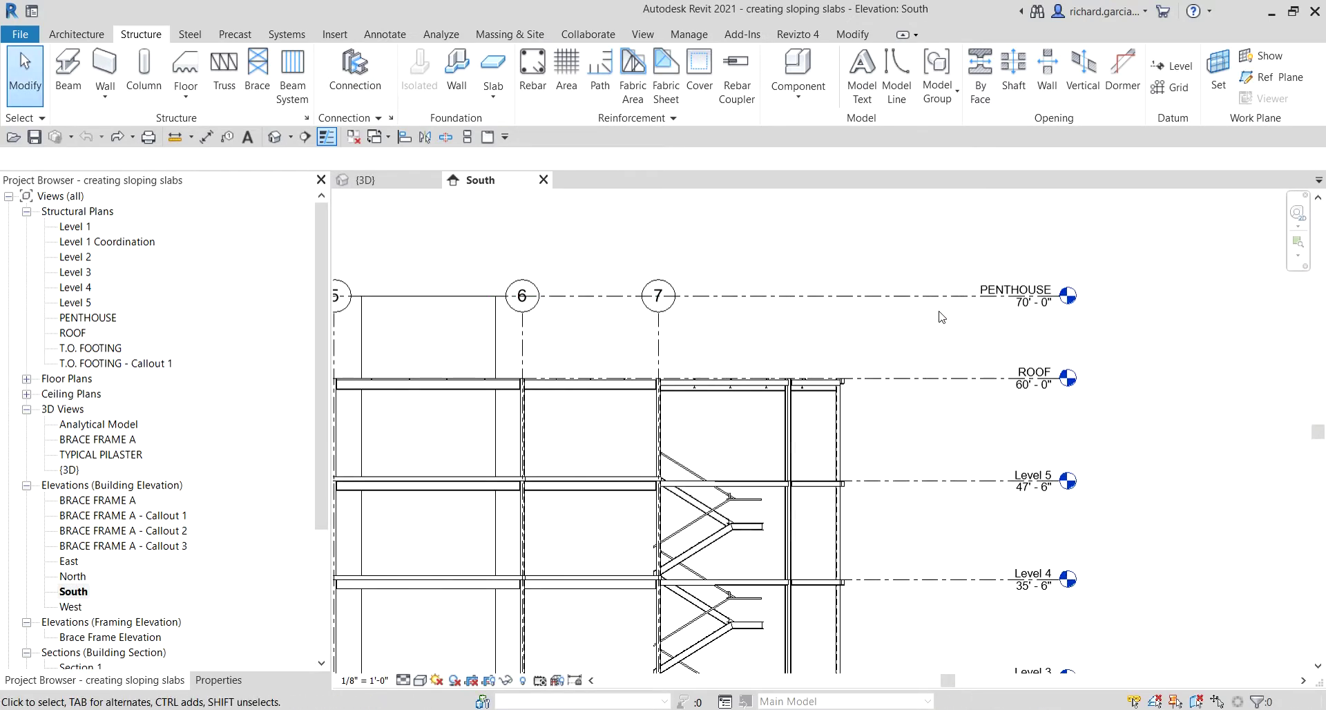
pyautogui.moveTo(598, 355); pyautogui.dragTo(598, 308, button='middle')
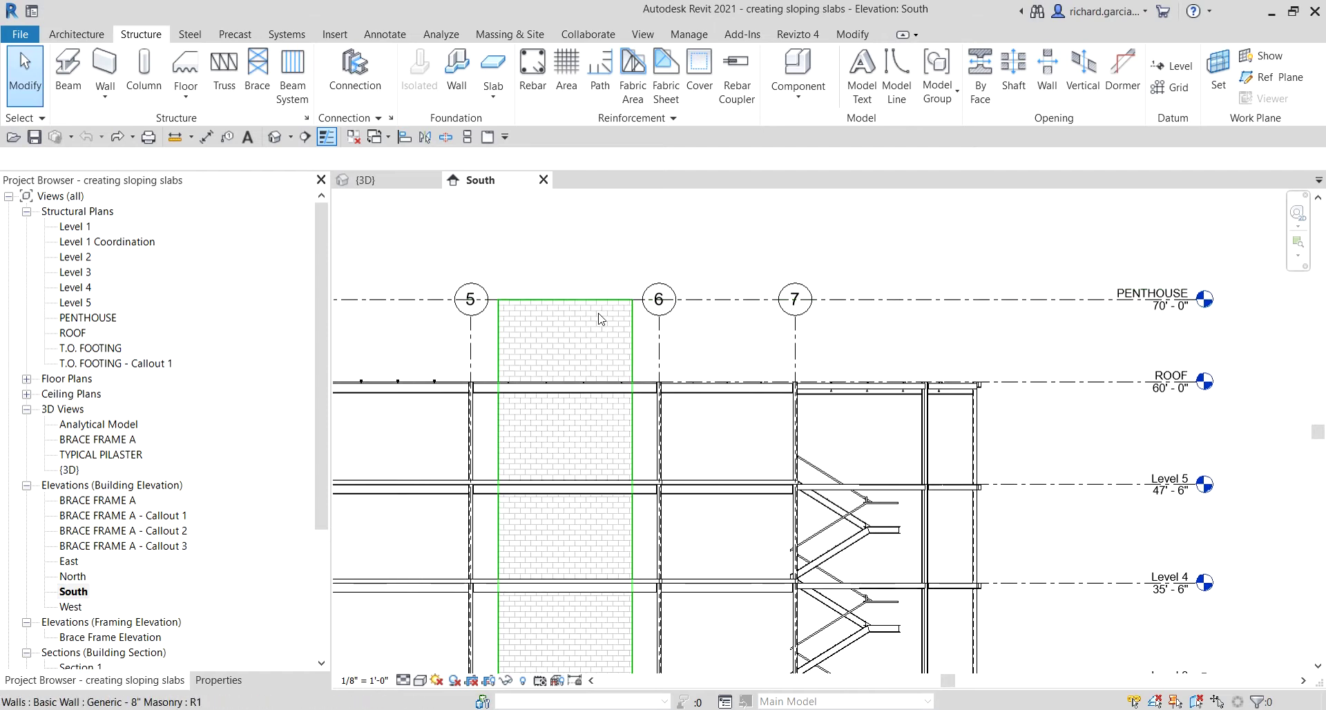
# Open the PENTHOUSE structural plan and zoom in on the shaft
pyautogui.click(72, 319)
pyautogui.doubleClick(72, 319)
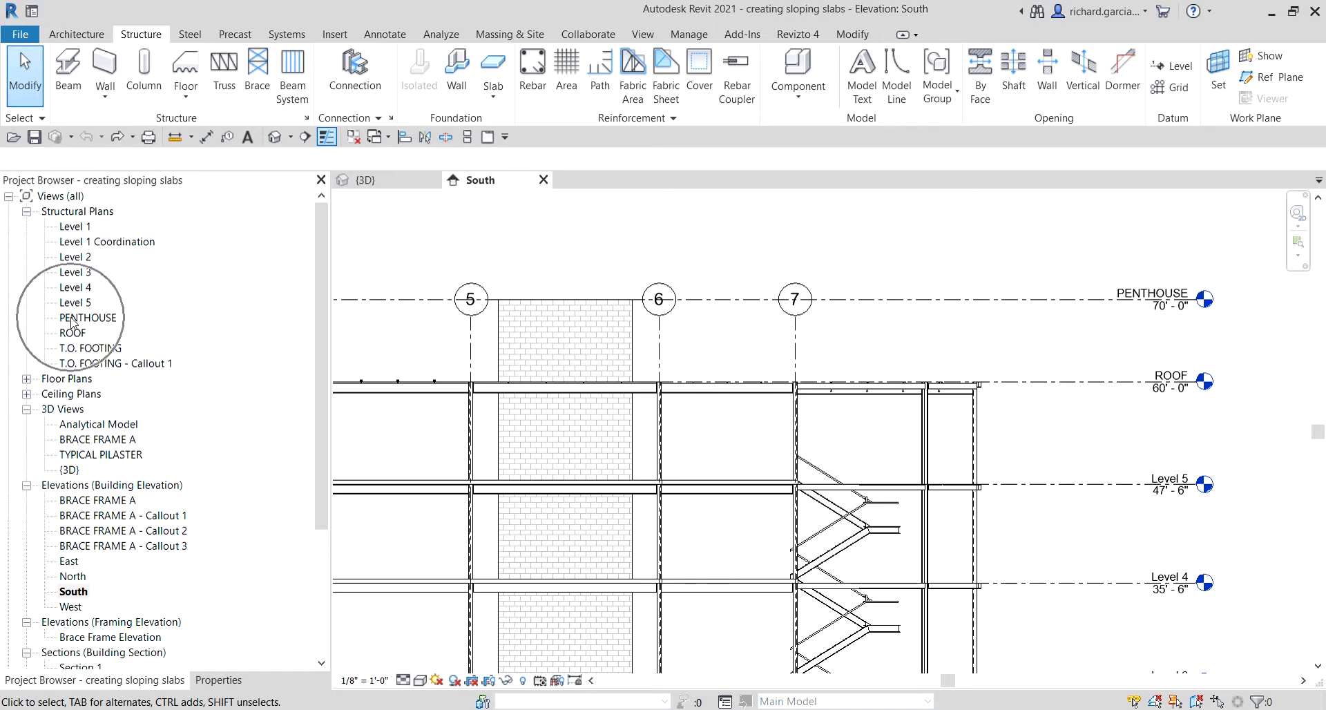
pyautogui.scroll(5, 922, 492)
pyautogui.scroll(1, 922, 489)
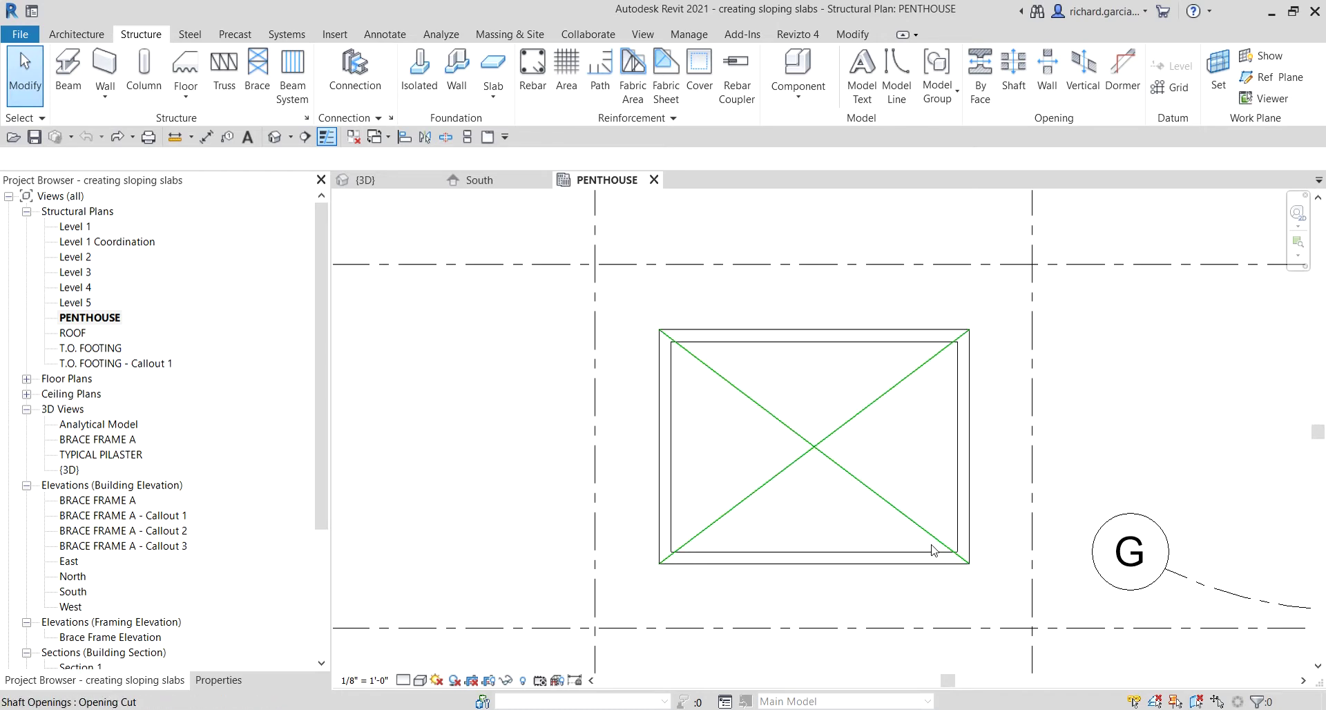
# Start a Floor: Structural with Height Offset From Level set to 0
pyautogui.click(190, 76)
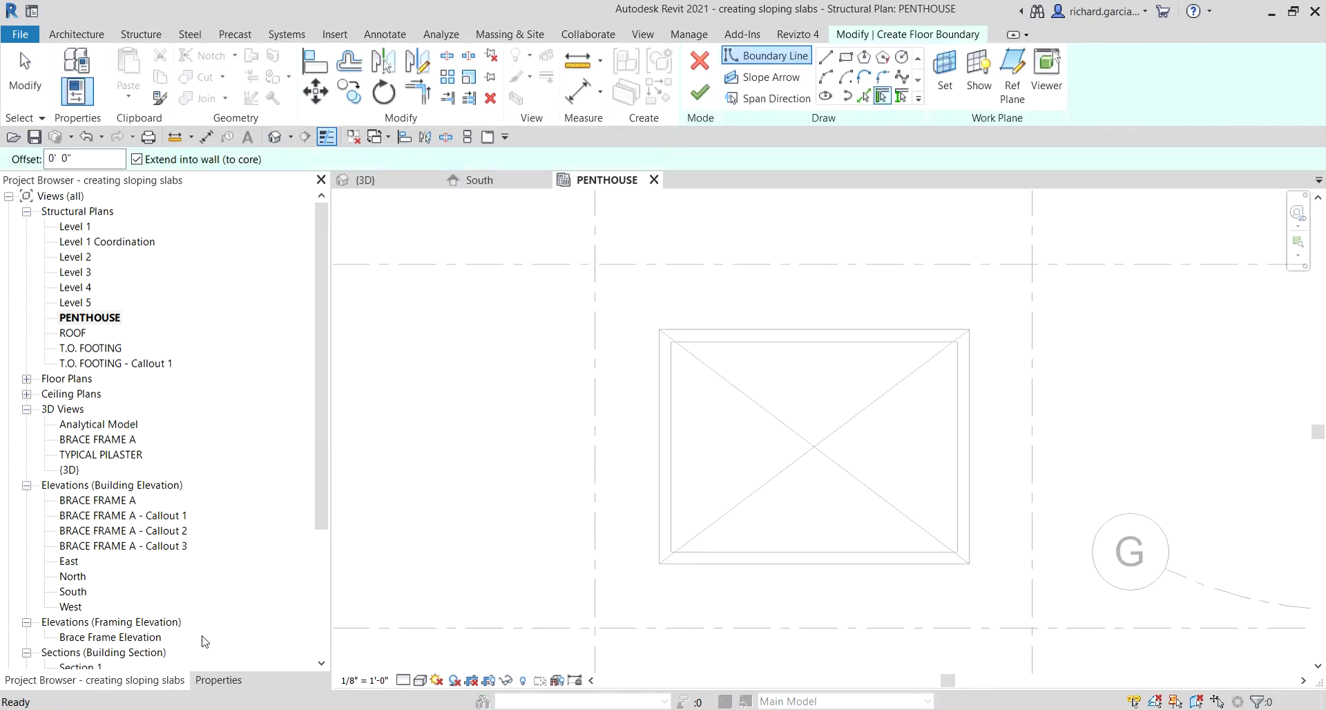
pyautogui.click(210, 681)
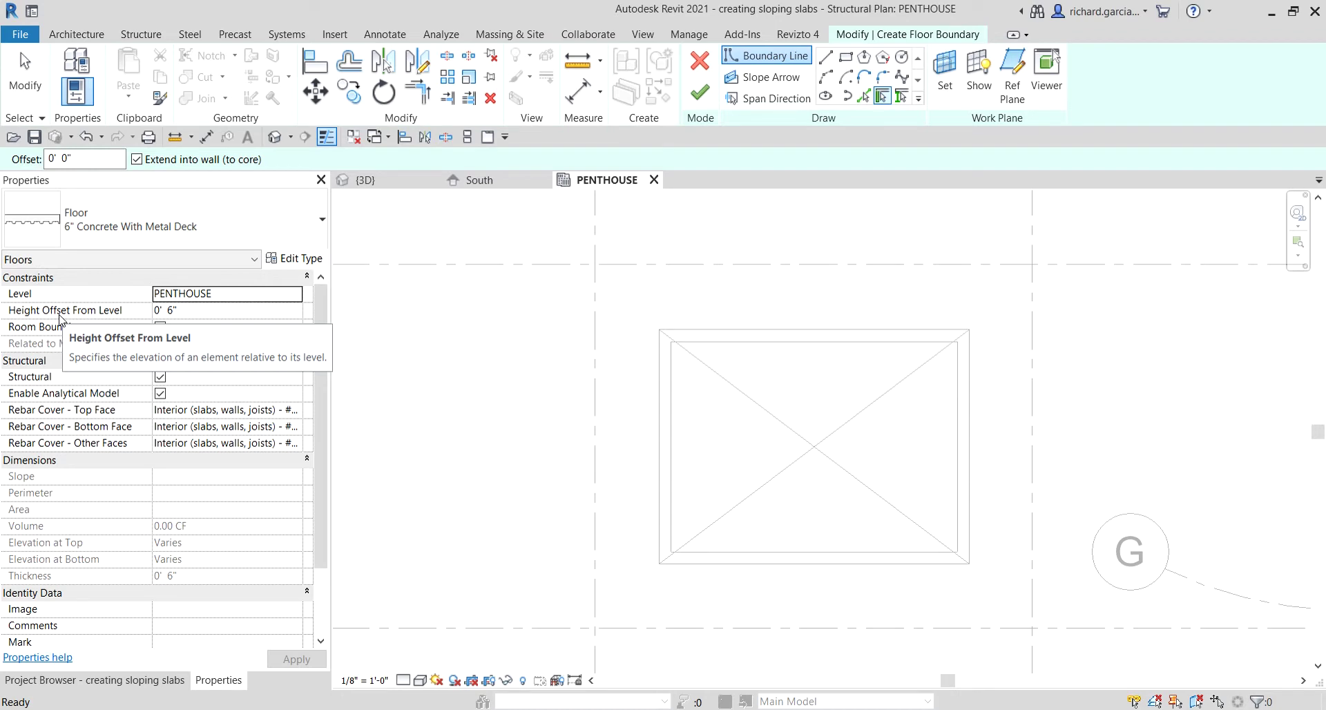
pyautogui.click(199, 318)
pyautogui.write('0')
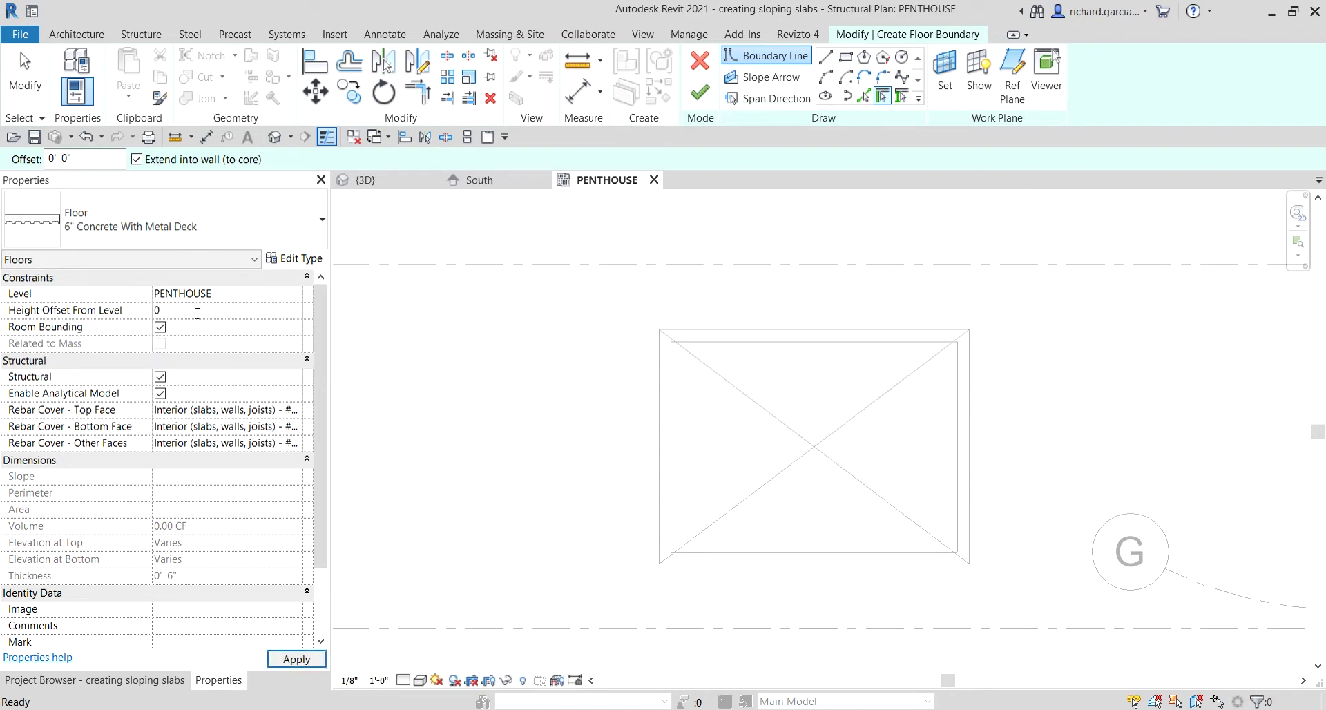
pyautogui.press('Return')
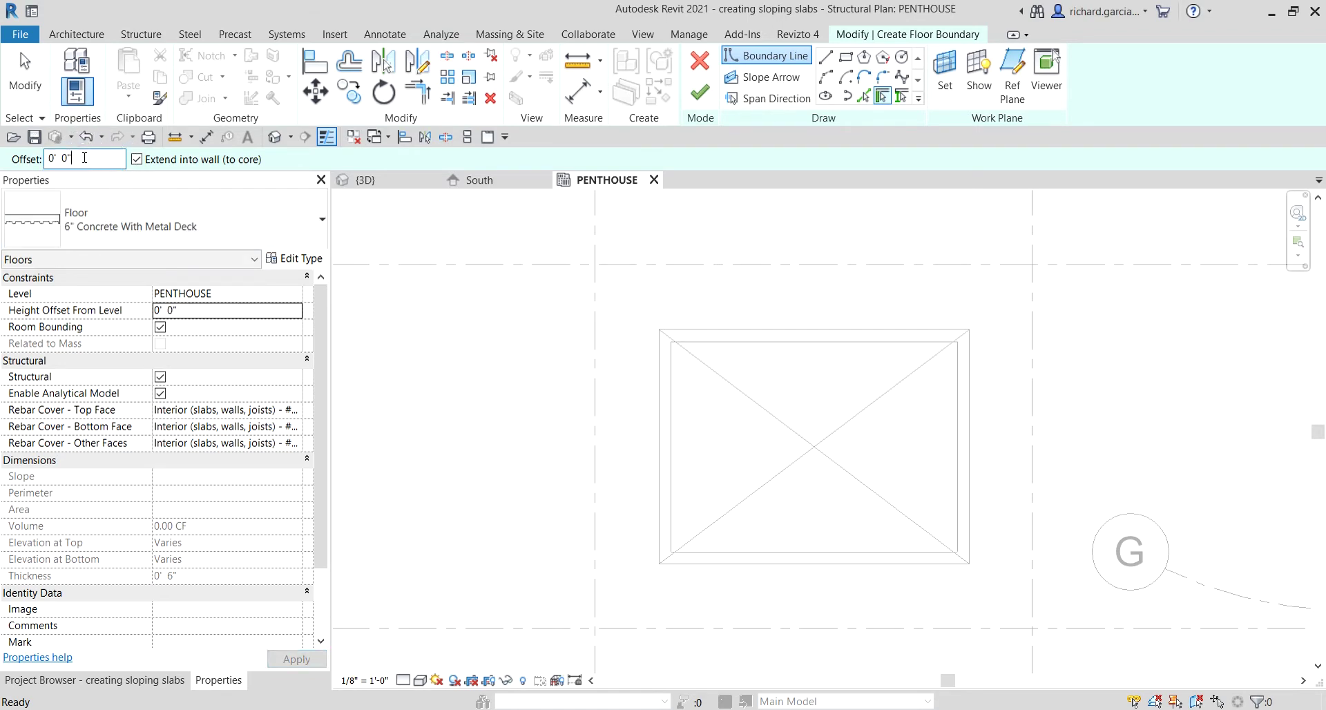
# Set the Options Bar boundary Offset to 6"
pyautogui.moveTo(84, 157); pyautogui.dragTo(27, 160)
pyautogui.write('6')
pyautogui.press('Return')
# Use Pick Walls with Tab to trace the whole penthouse wall chain as boundary lines
pyautogui.click(885, 98)
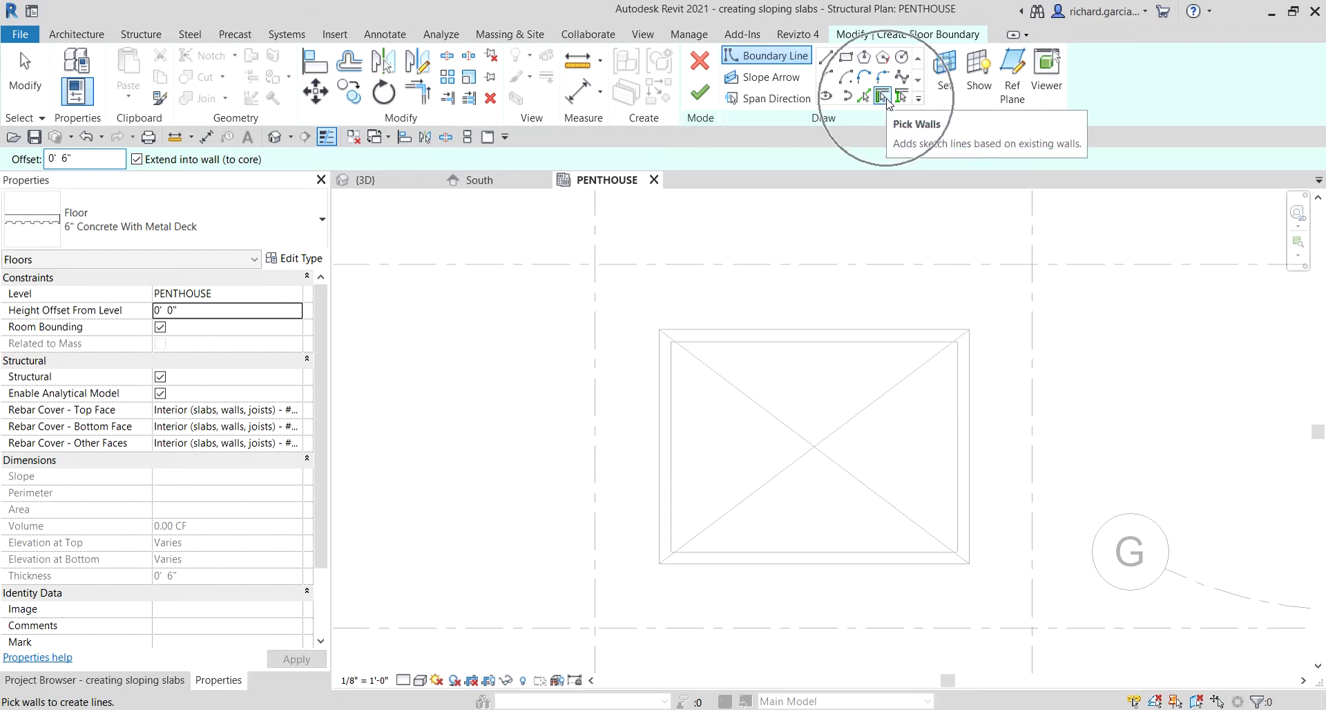
pyautogui.scroll(3, 636, 438)
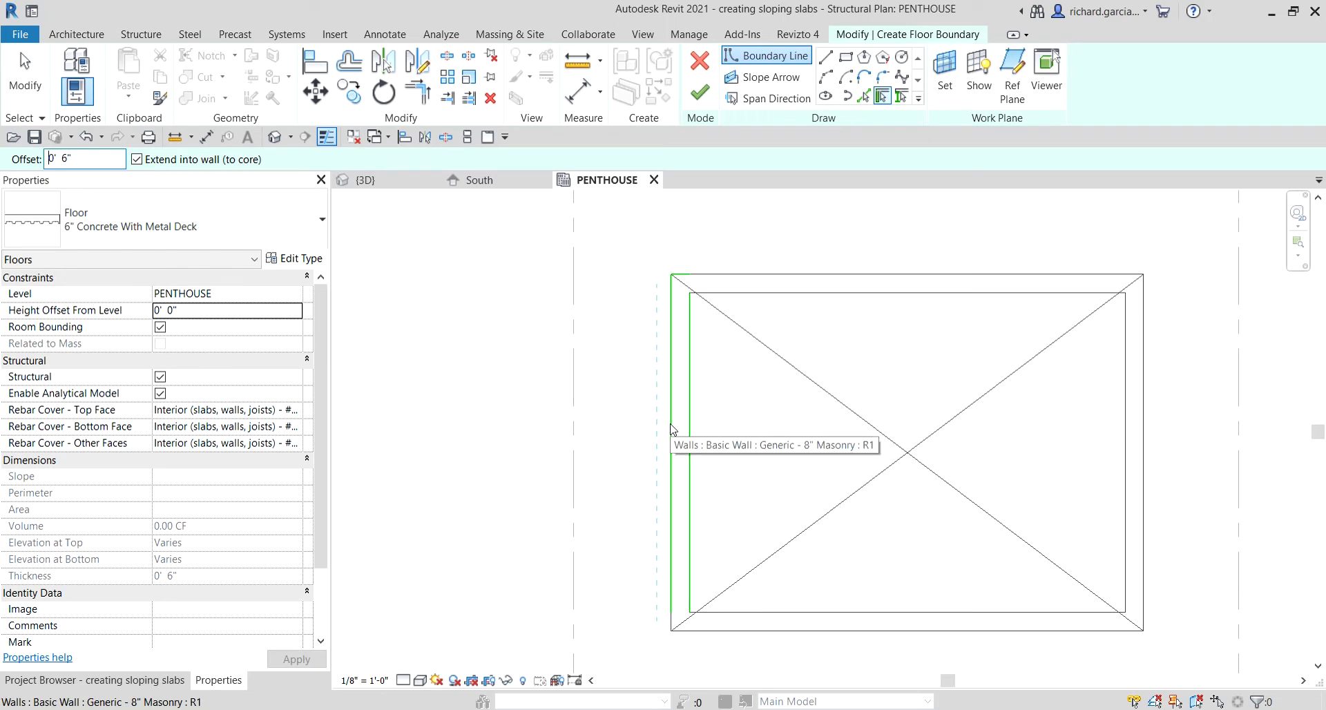
pyautogui.hotkey('ctrl', 'a')
pyautogui.moveTo(638, 388)
pyautogui.mouseDown(button='middle')
pyautogui.moveTo(636, 358)
pyautogui.moveTo(700, 361)
pyautogui.moveTo(630, 366)
pyautogui.mouseUp(button='middle')
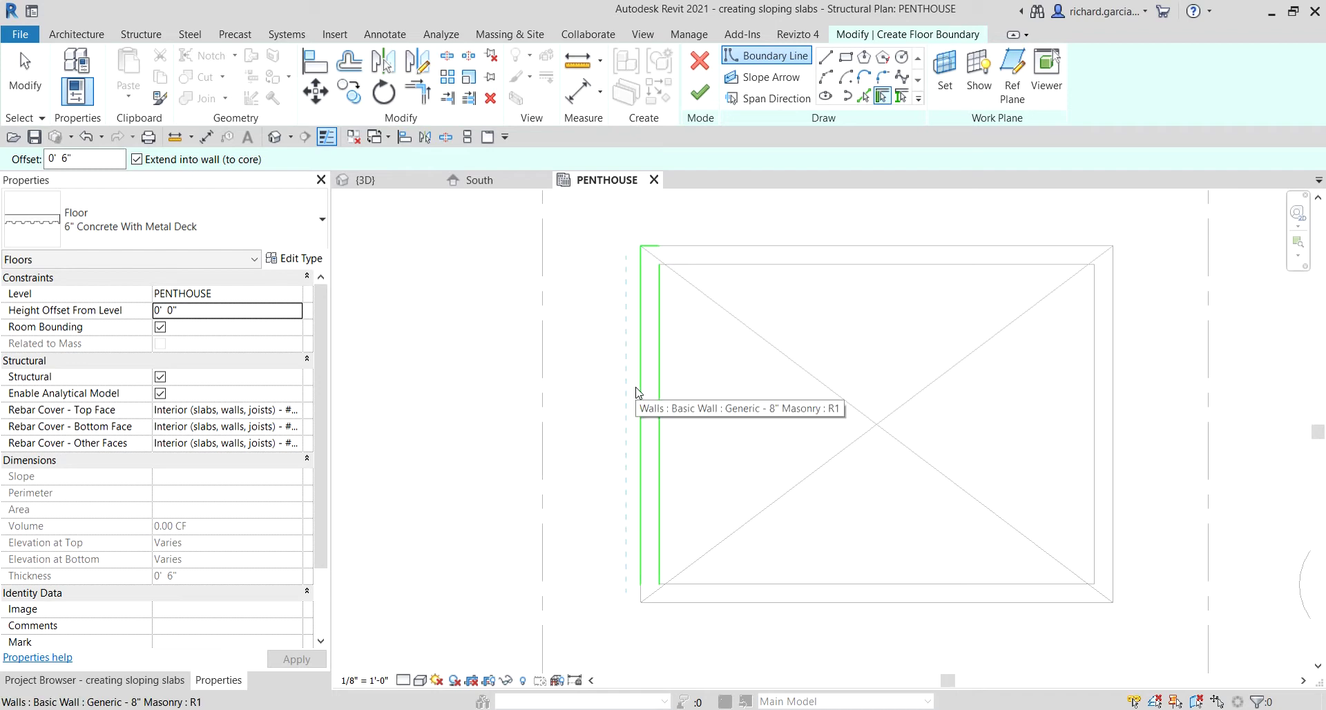
pyautogui.press('Tab')
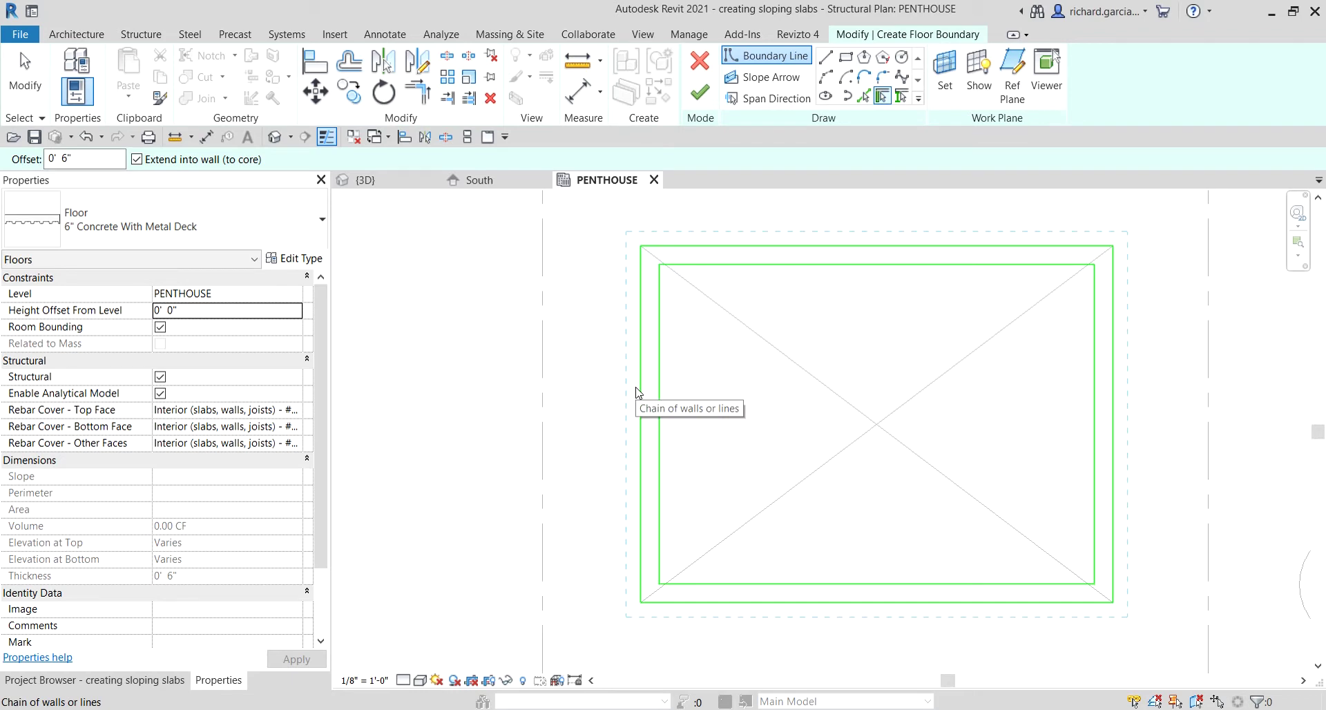
pyautogui.click(637, 392)
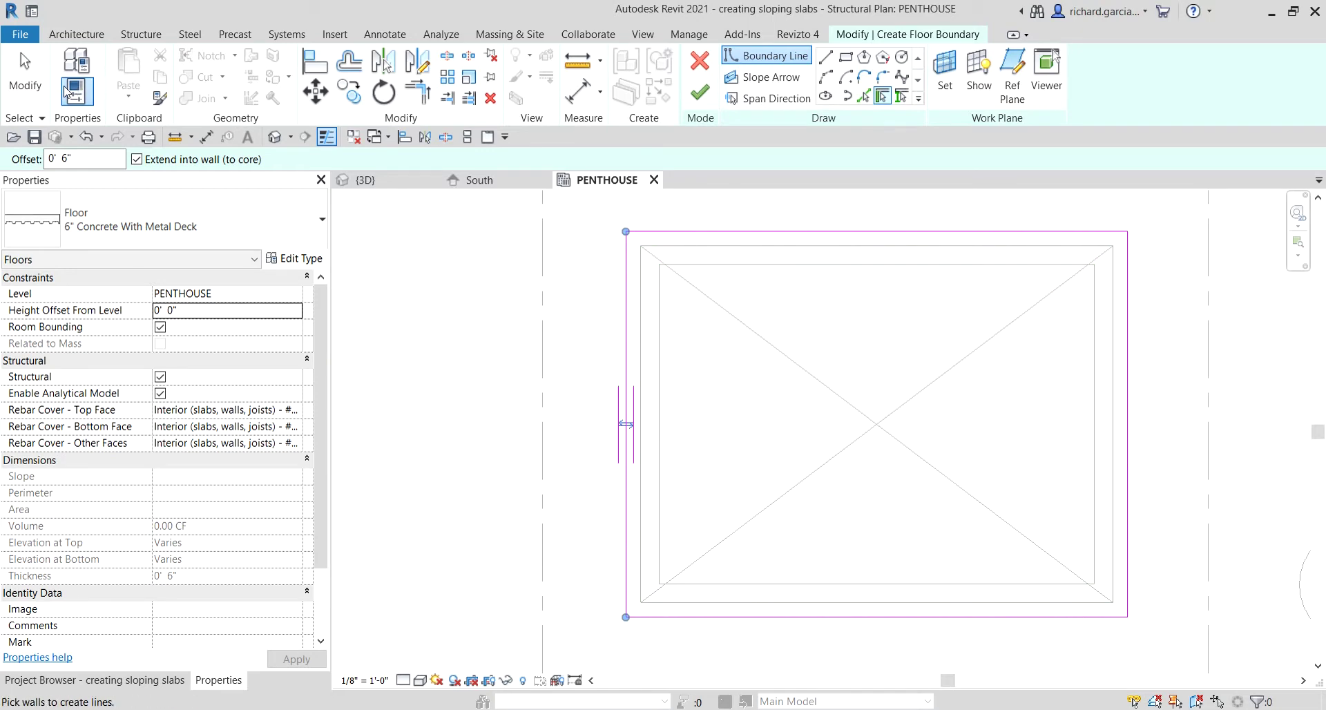
pyautogui.click(31, 84)
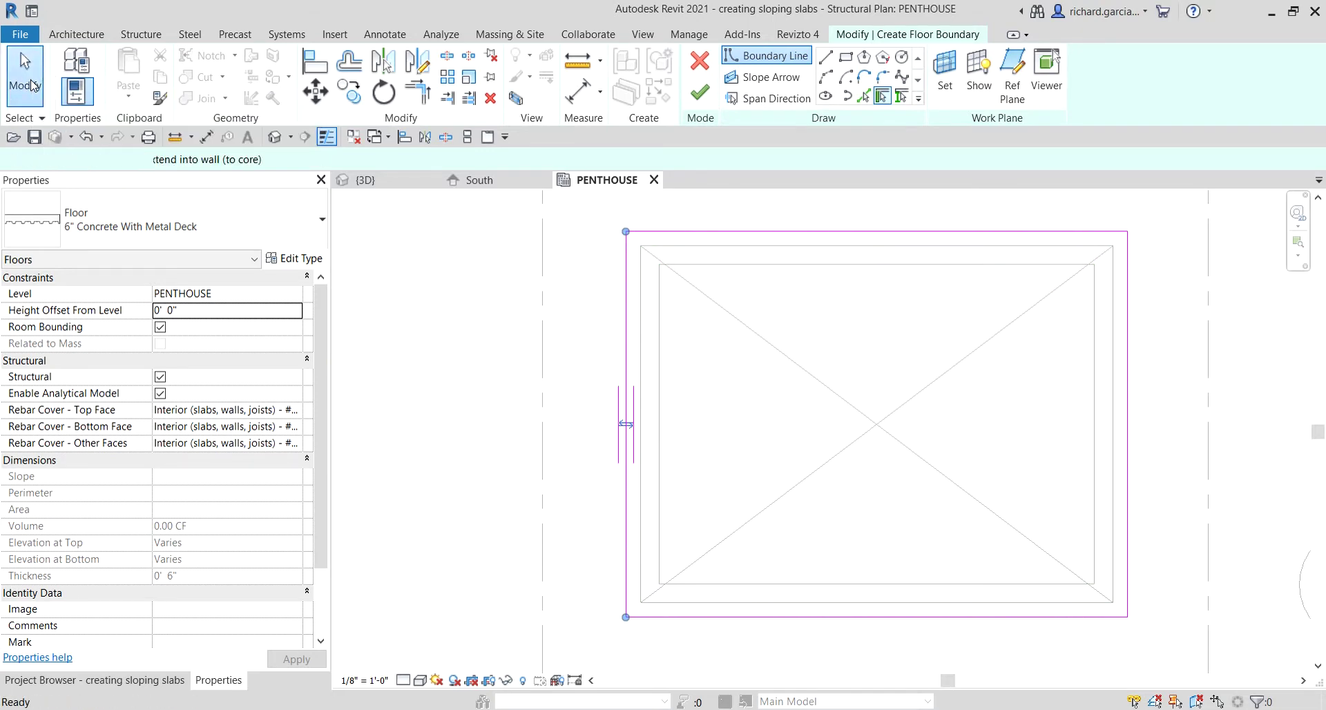
pyautogui.moveTo(880, 448); pyautogui.dragTo(761, 449, button='middle')
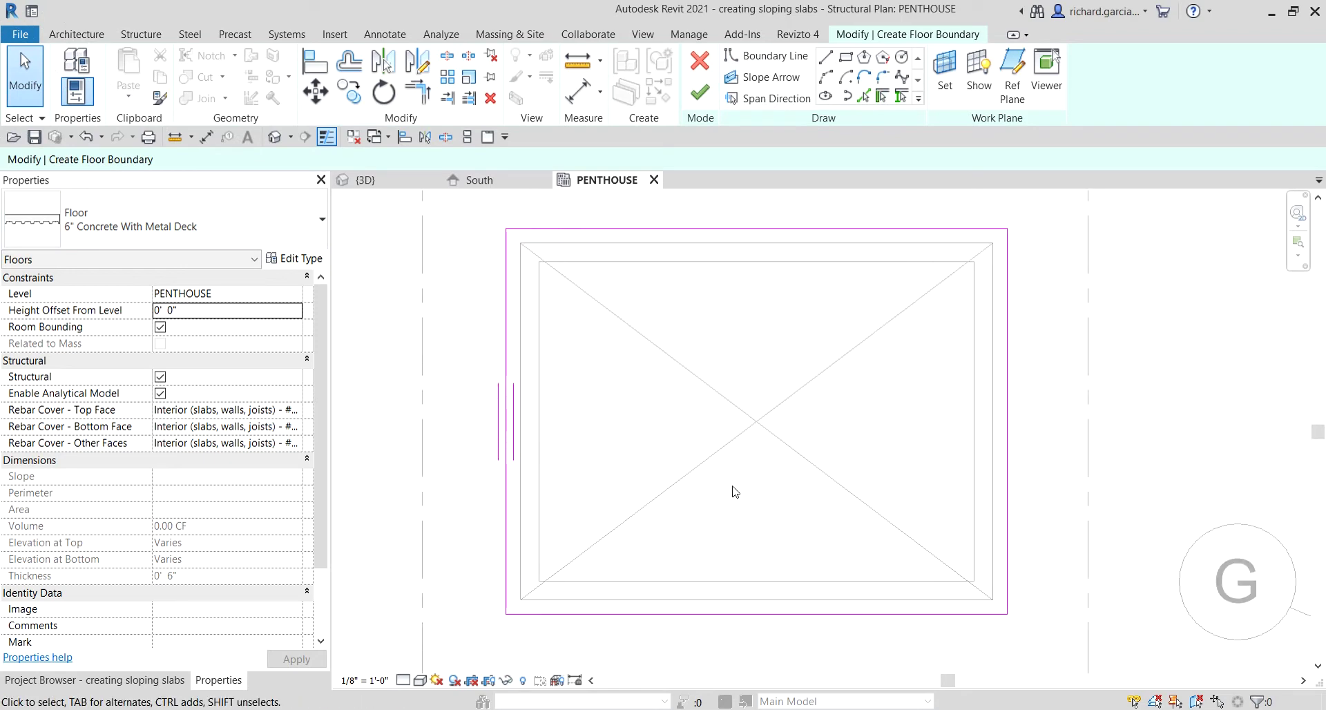
pyautogui.press('ctrl')
pyautogui.press('ctrl')
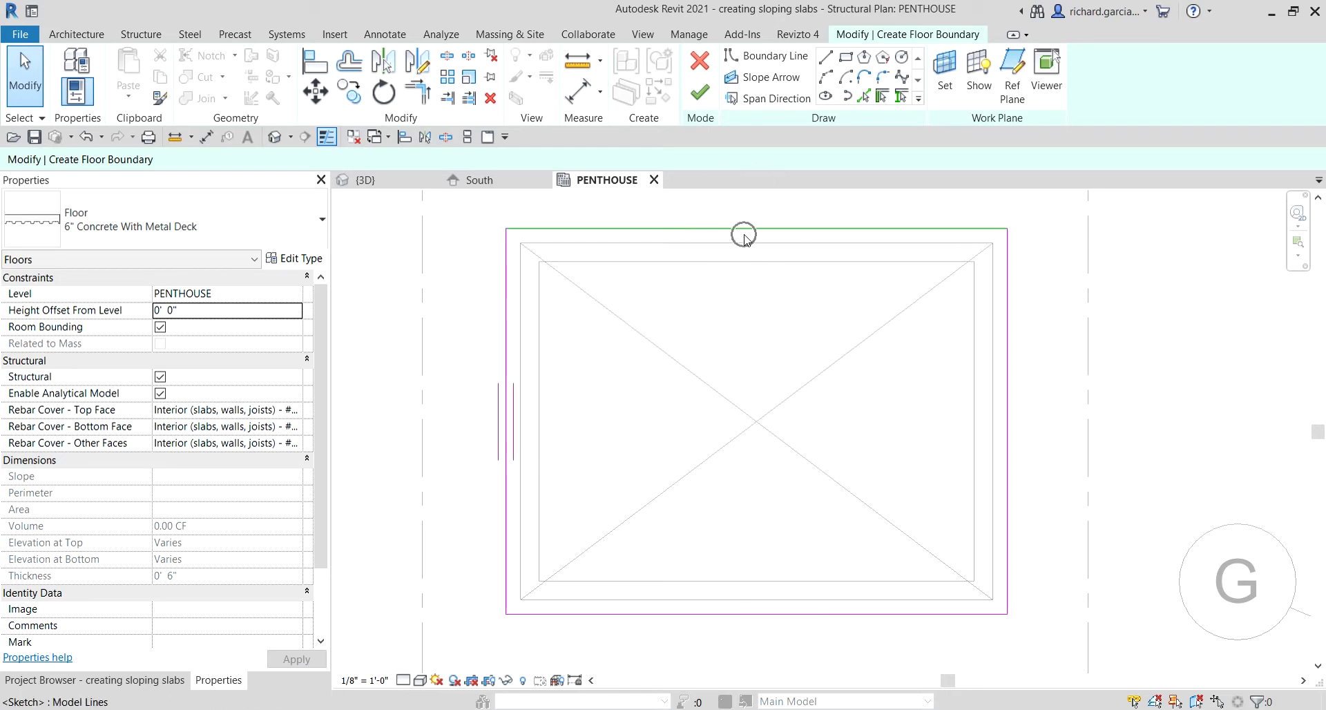
# Draw a slope arrow from the bottom edge midpoint to the top edge midpoint and select it
pyautogui.click(770, 83)
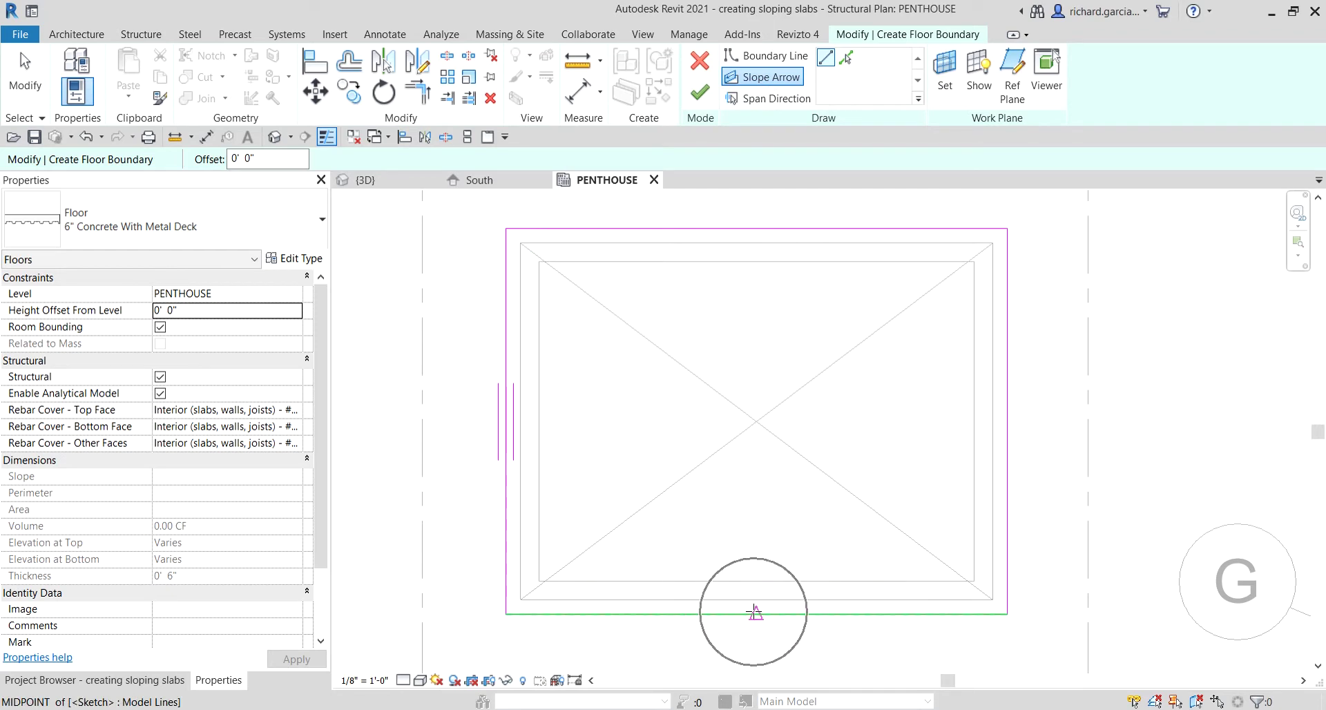
pyautogui.click(755, 612)
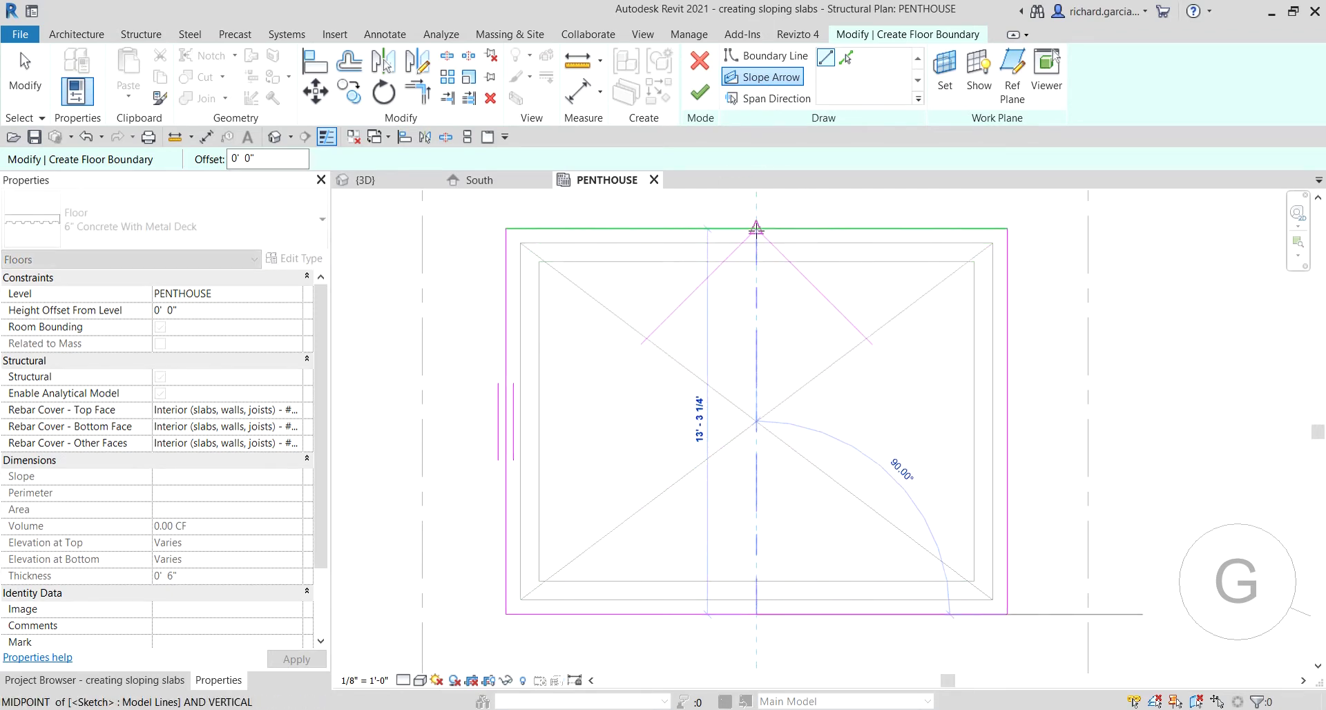
pyautogui.click(756, 228)
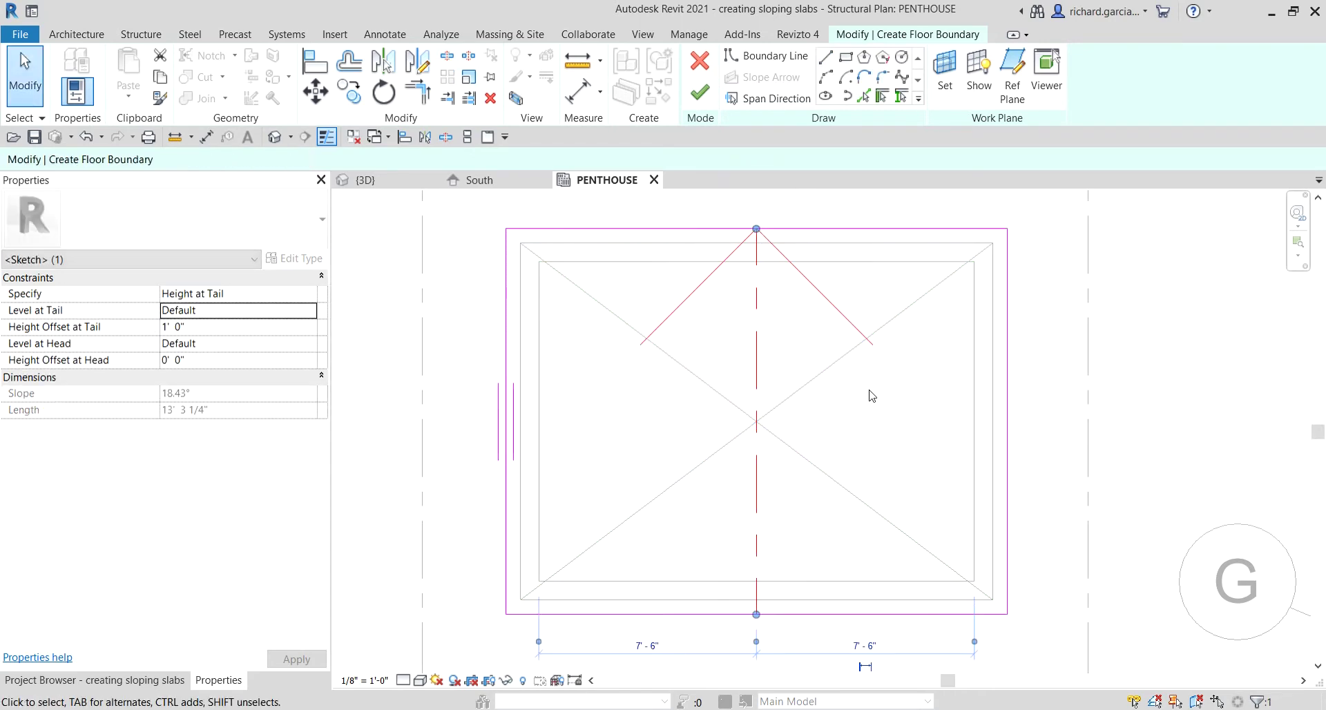
pyautogui.click(29, 82)
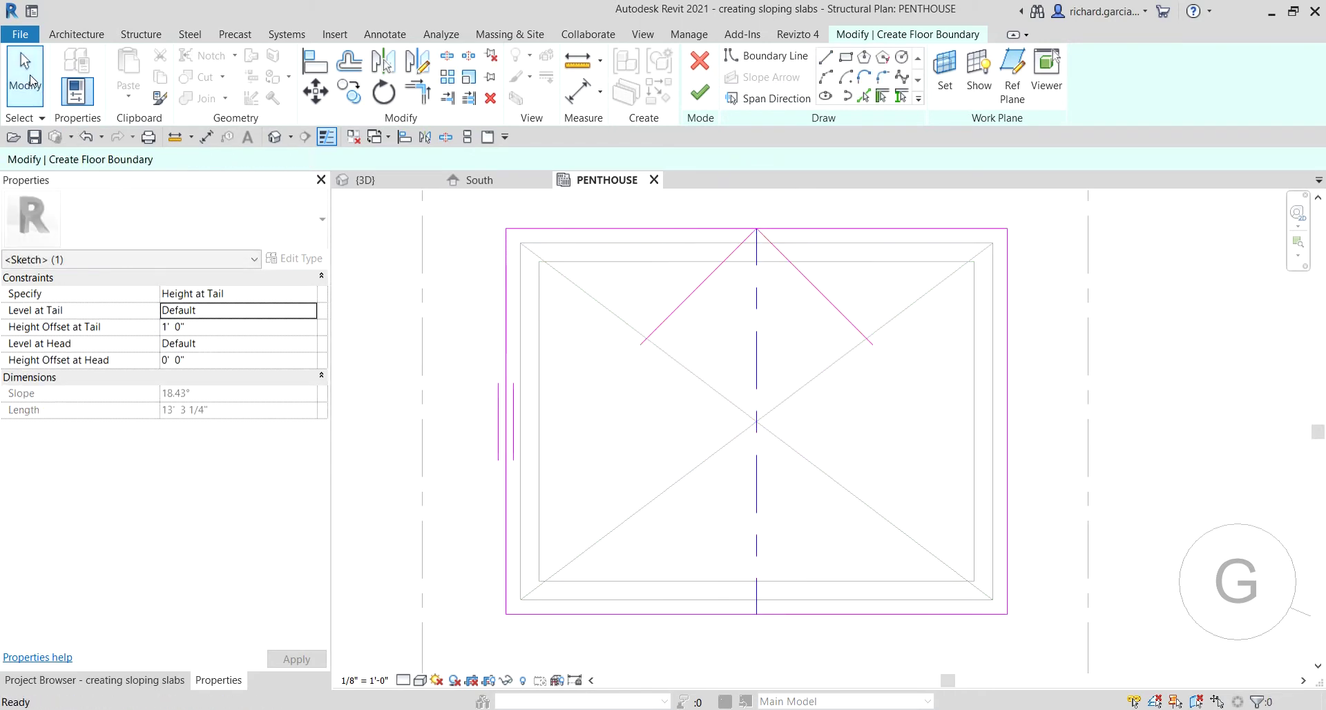
pyautogui.click(755, 330)
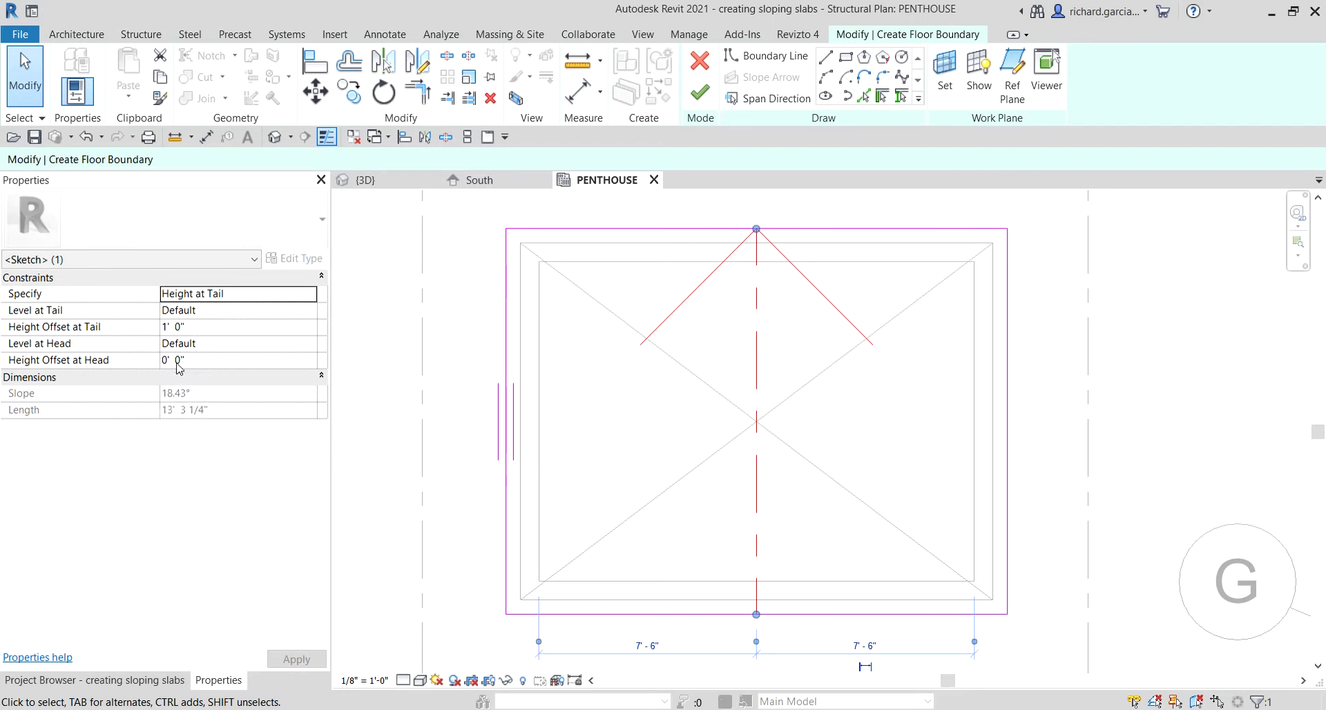
pyautogui.click(756, 614)
pyautogui.click(756, 229)
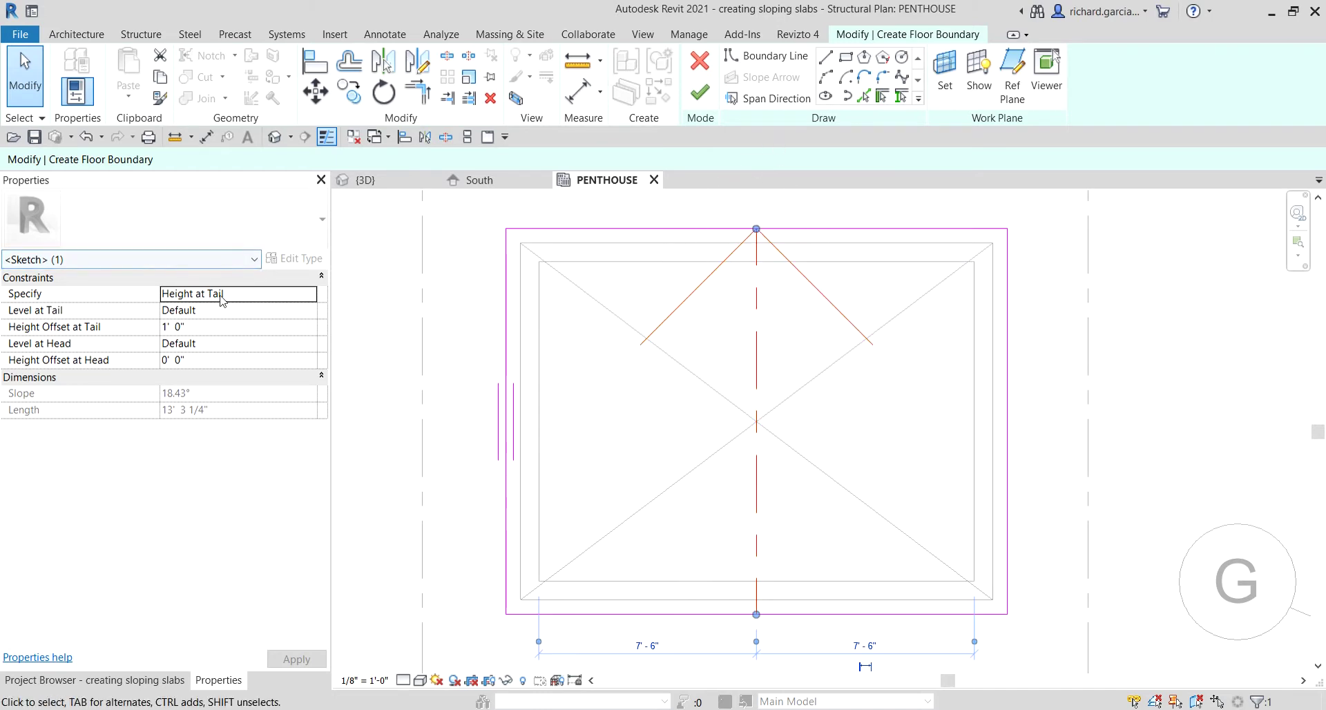
# Change the slope arrow's Specify to Slope, enter 20°, and apply
pyautogui.click(309, 295)
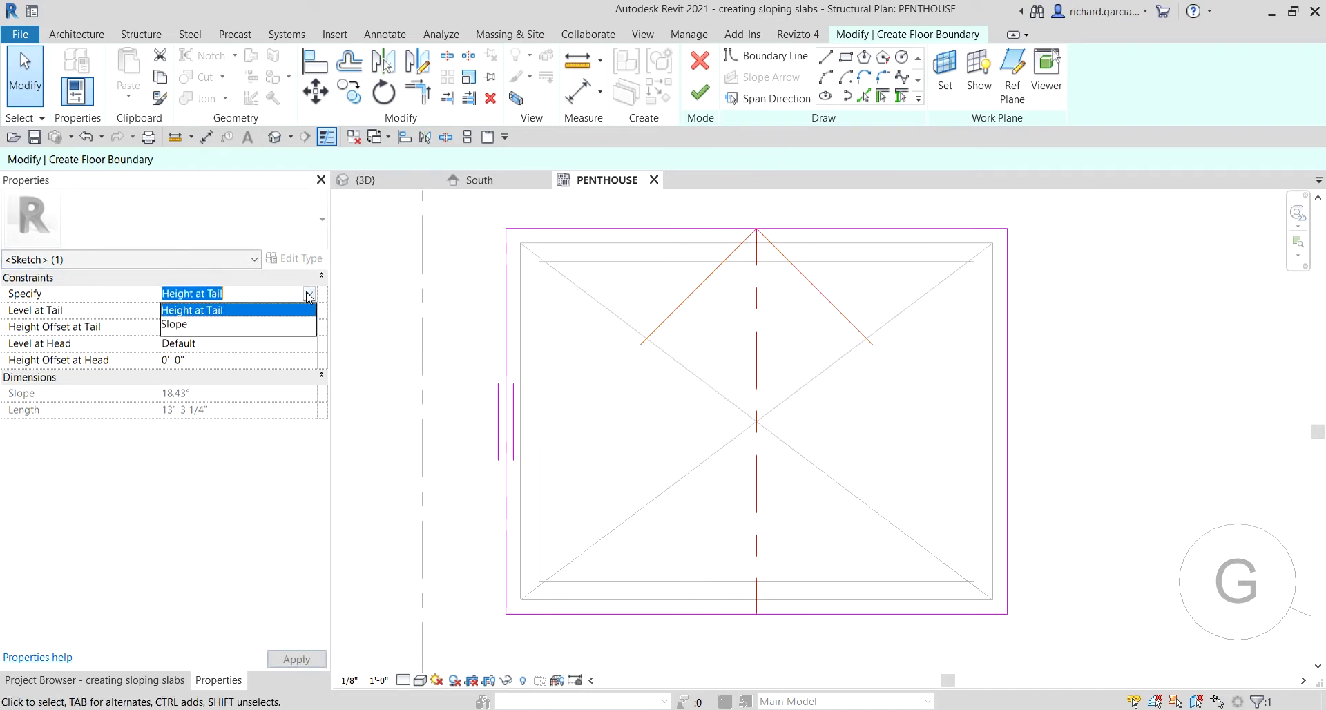
pyautogui.click(176, 324)
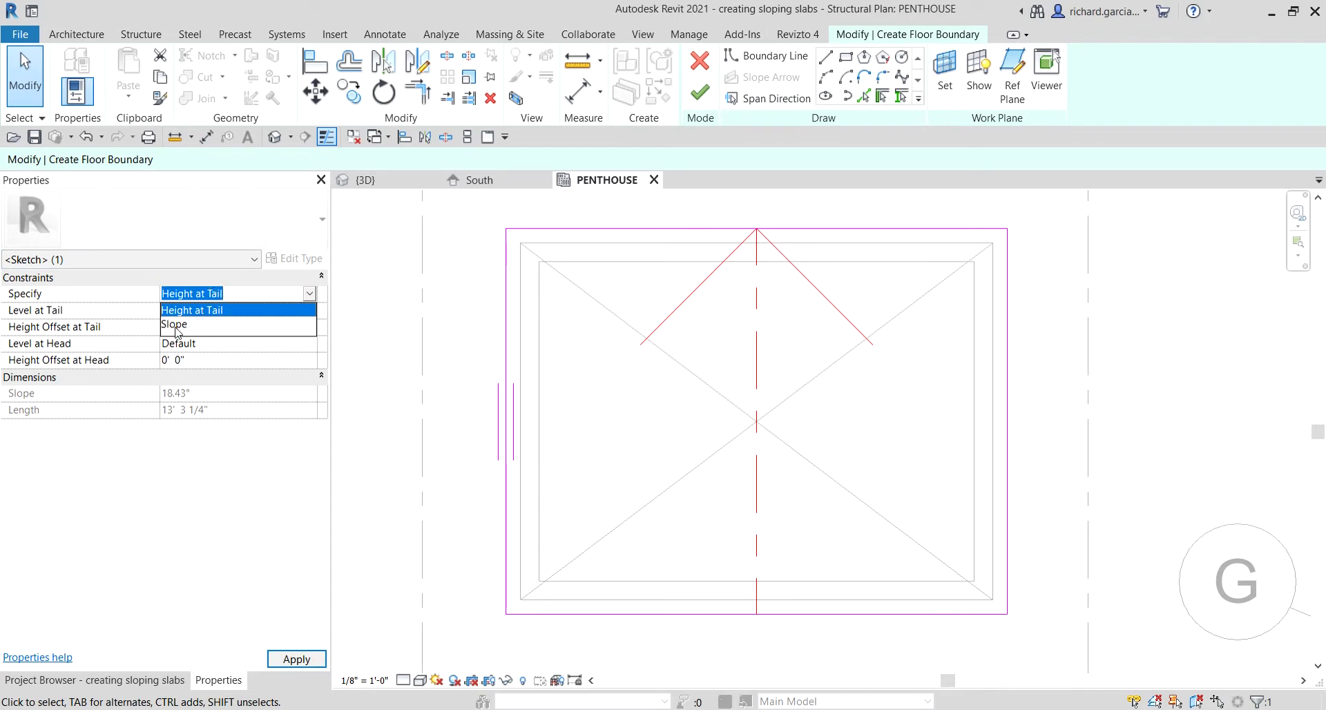
pyautogui.click(178, 324)
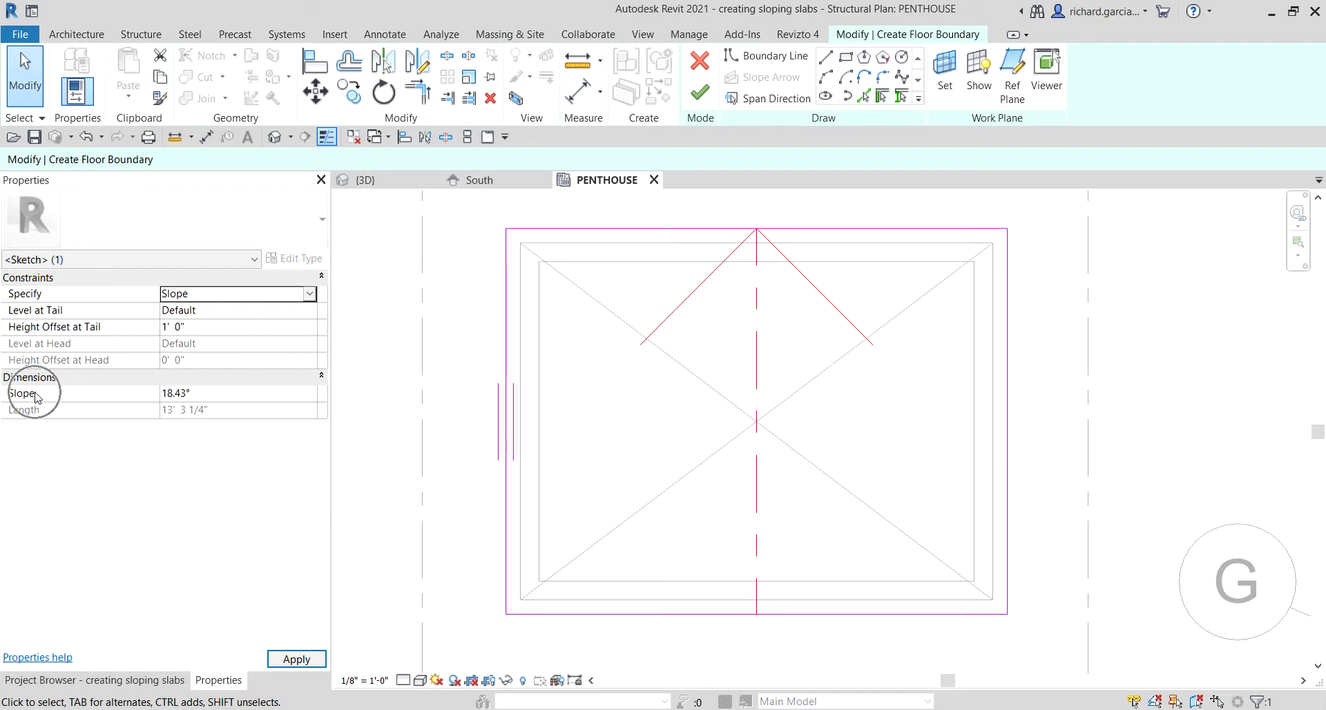
pyautogui.click(211, 397)
pyautogui.write('20')
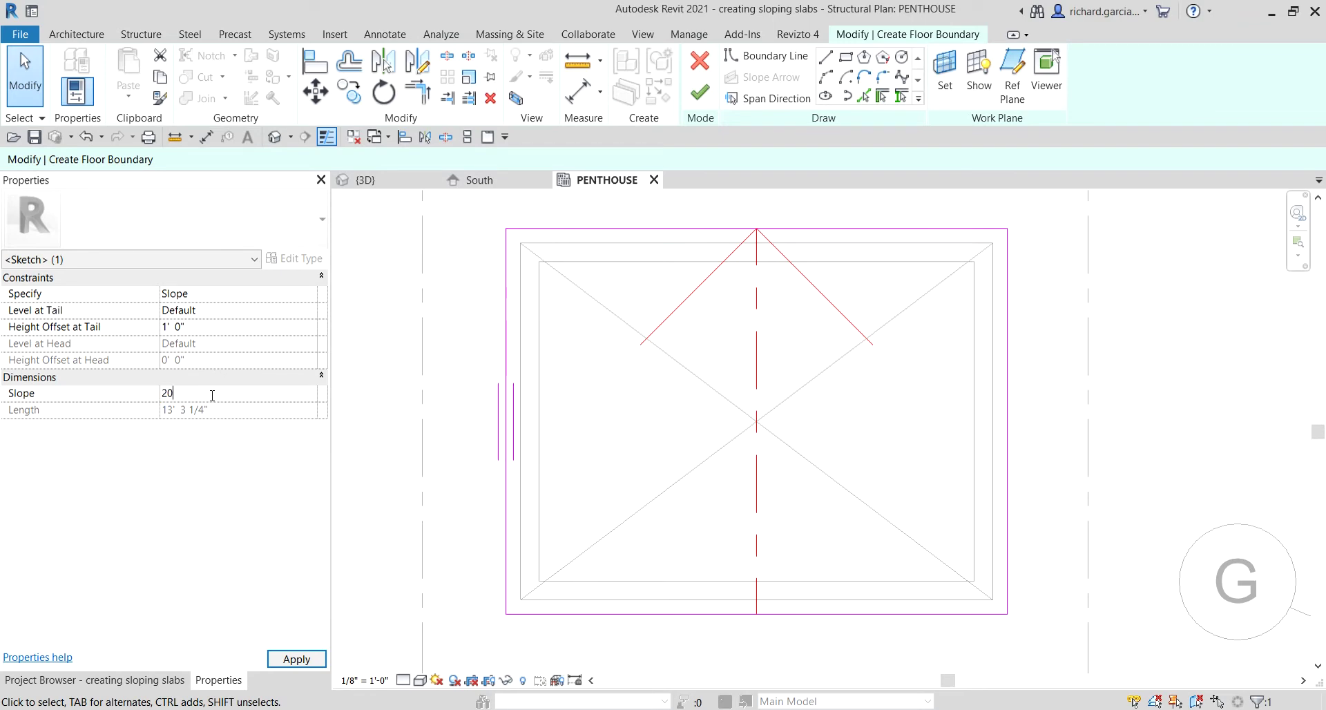
pyautogui.click(297, 660)
pyautogui.click(297, 659)
pyautogui.click(297, 660)
pyautogui.click(298, 665)
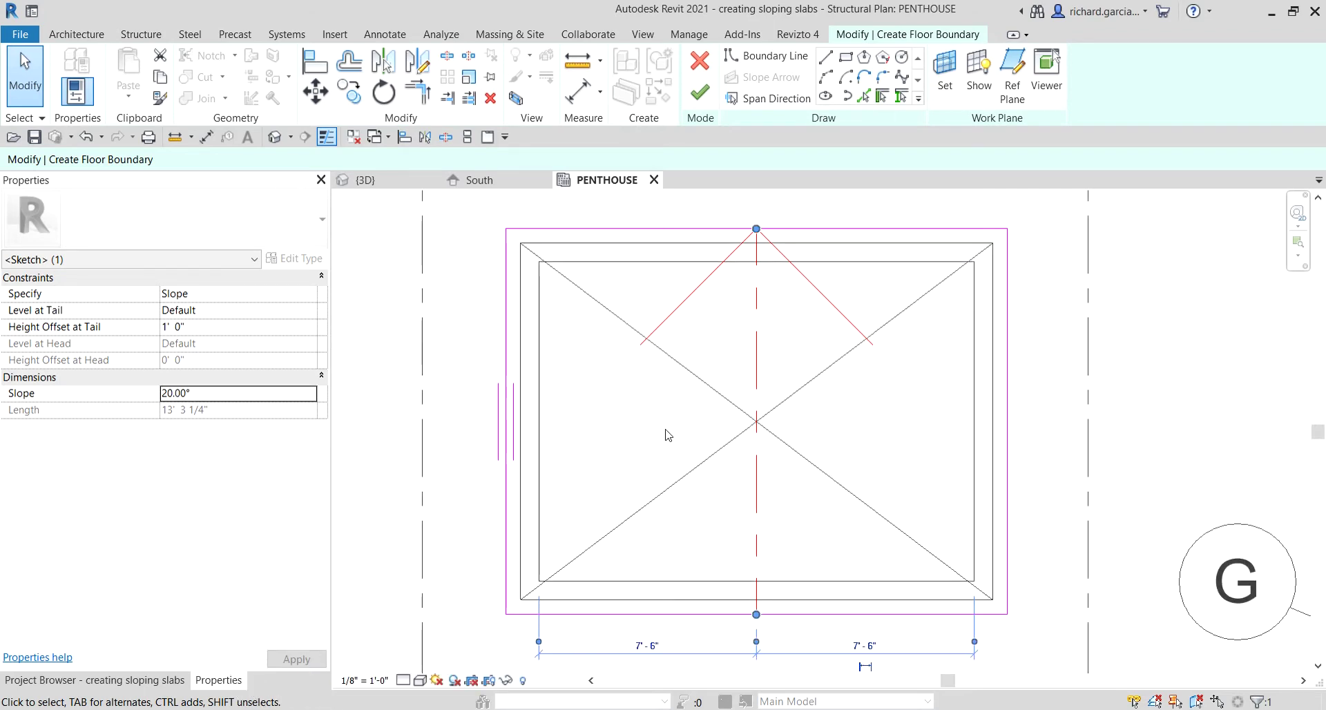
pyautogui.click(461, 316)
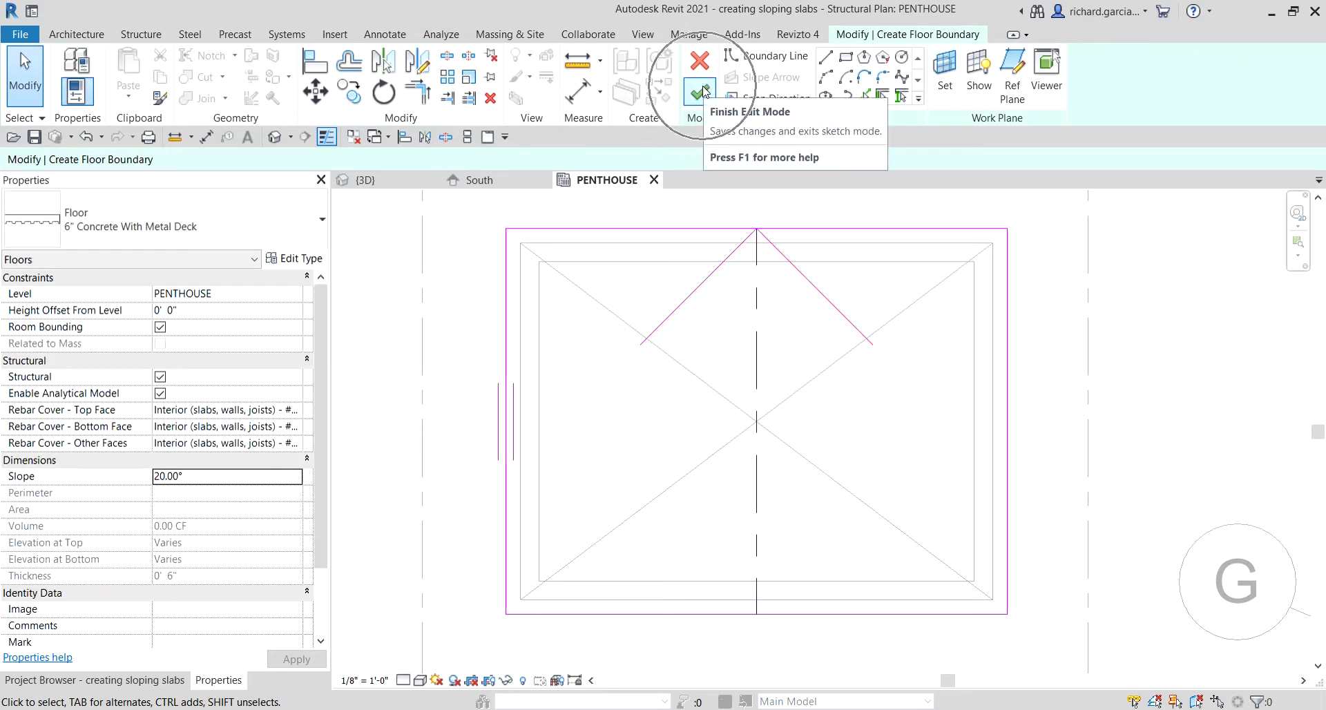
# Finish the floor sketch and select the new sloped floor to check it
pyautogui.click(701, 91)
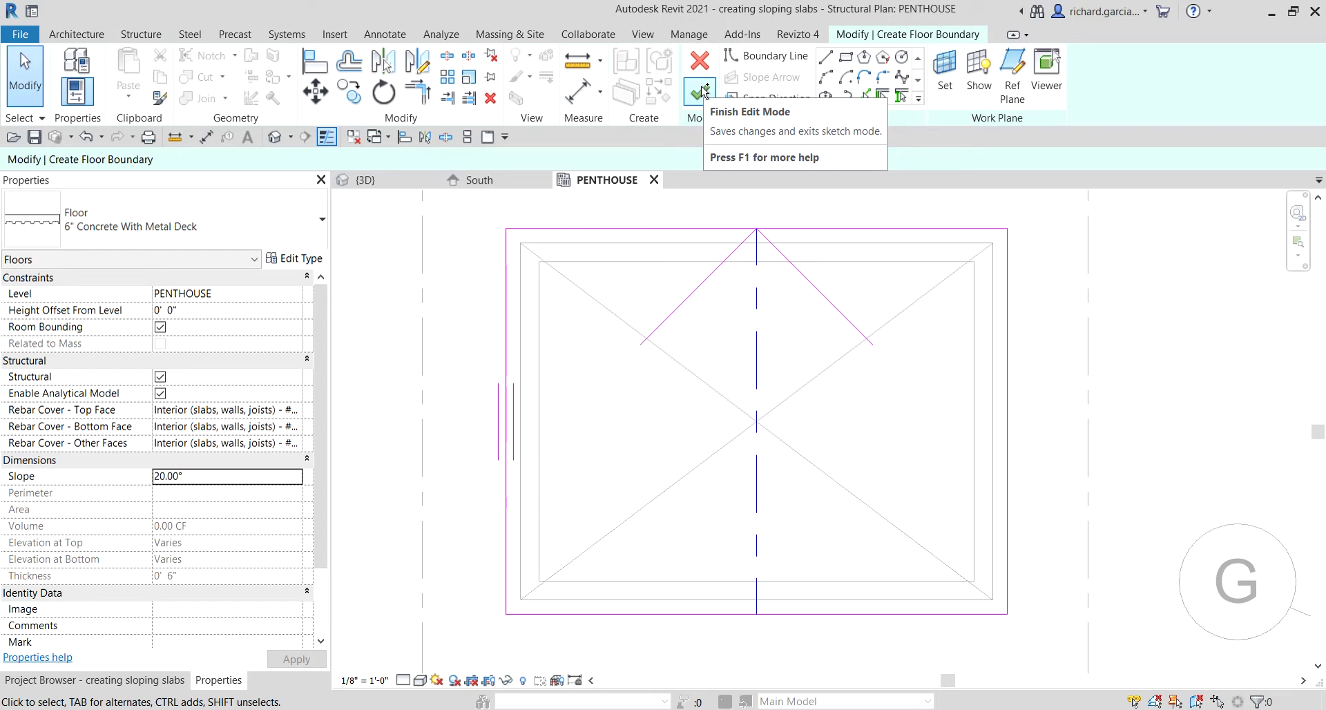
pyautogui.click(701, 92)
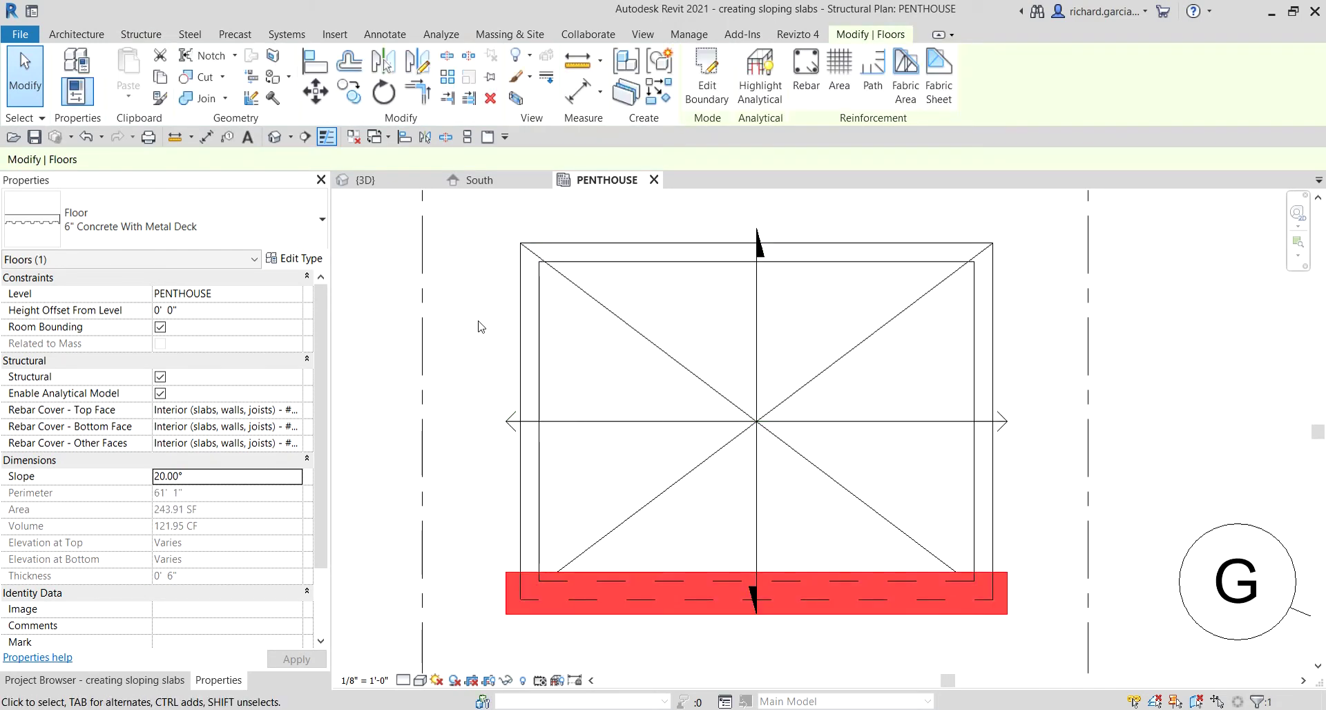
pyautogui.click(479, 487)
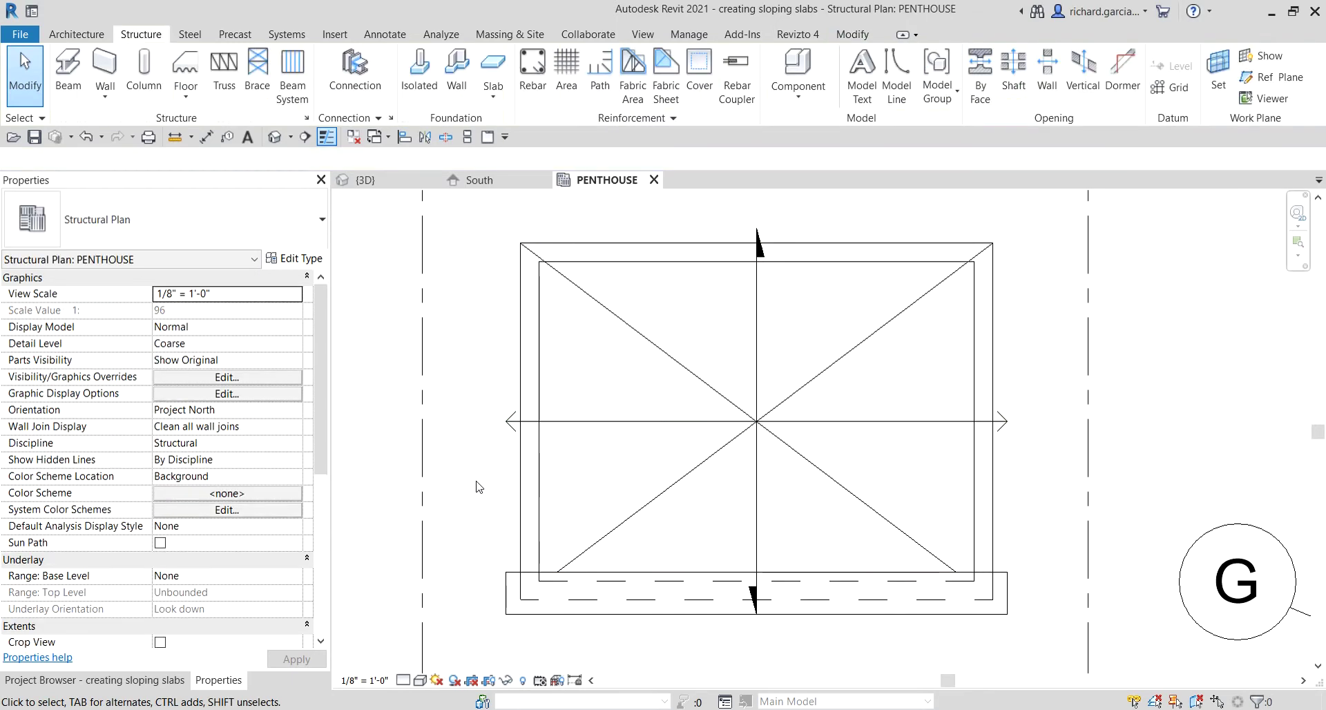
pyautogui.click(532, 617)
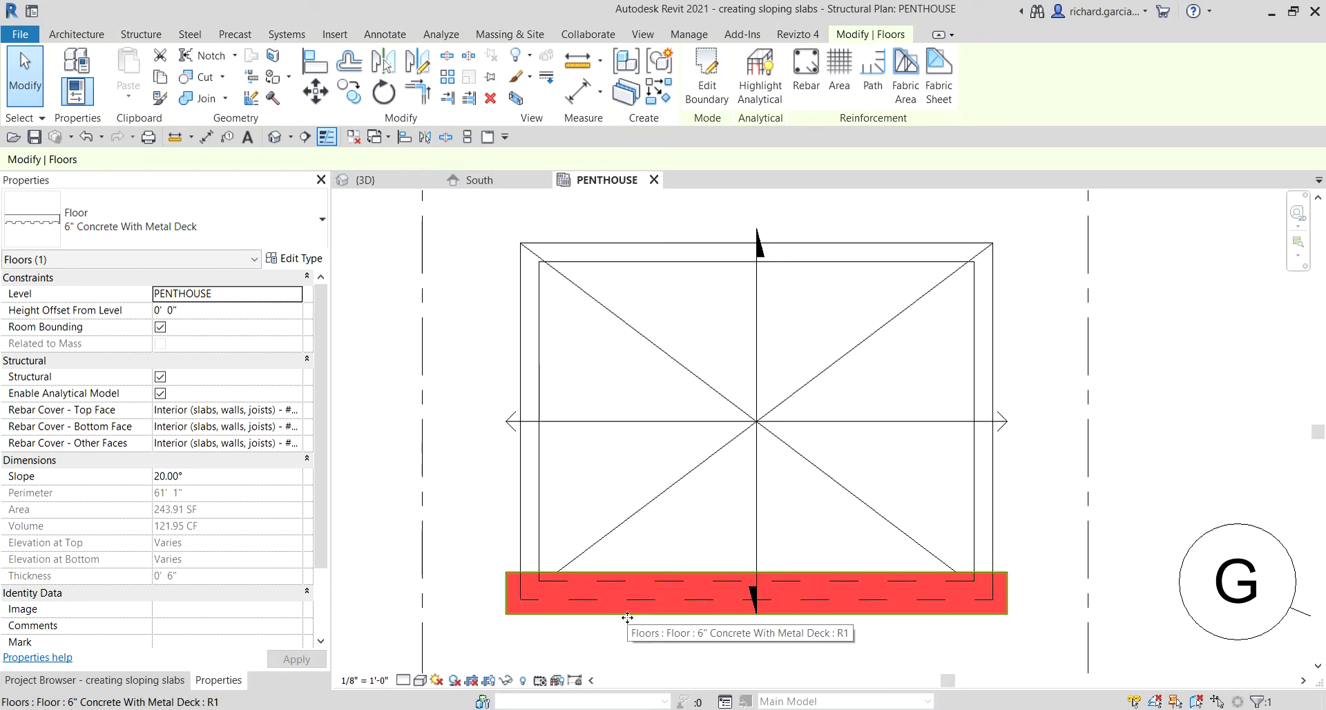
pyautogui.click(474, 438)
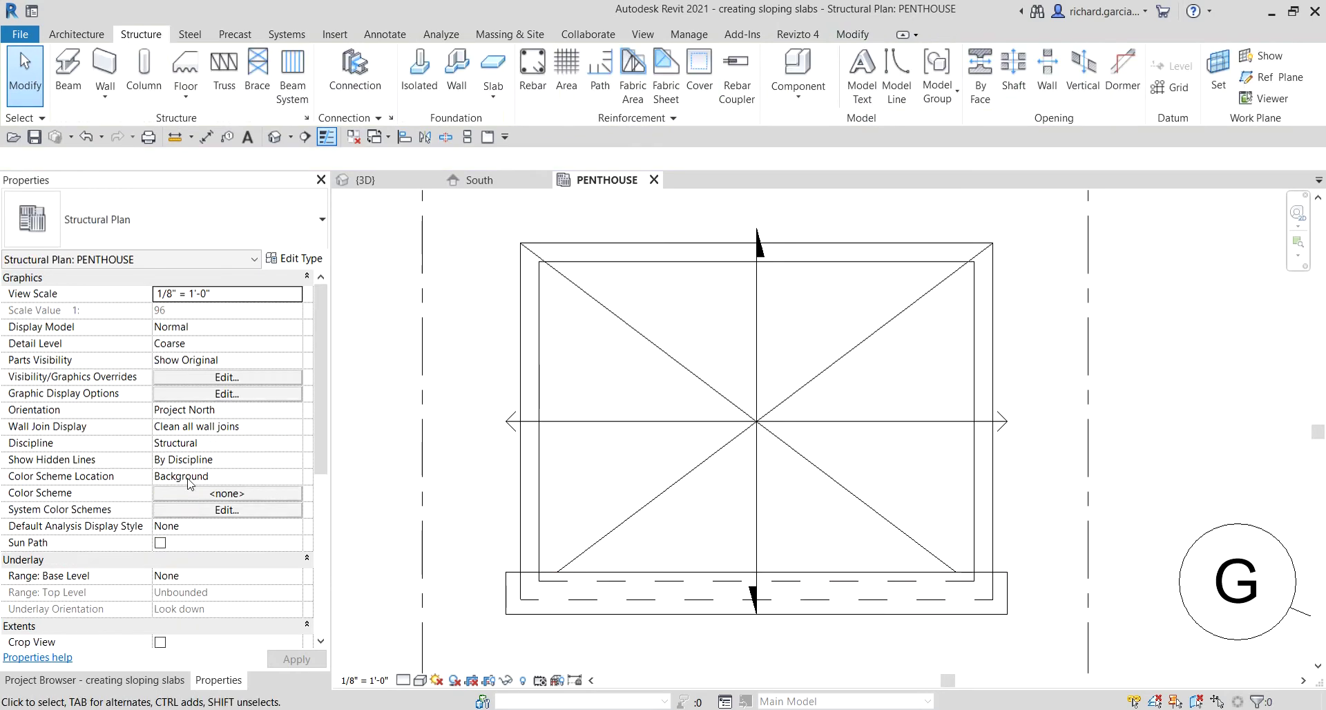
# Open the plan's view range settings and select then deselect the span direction symbol
pyautogui.scroll(-1, 186, 483)
pyautogui.scroll(-2, 186, 483)
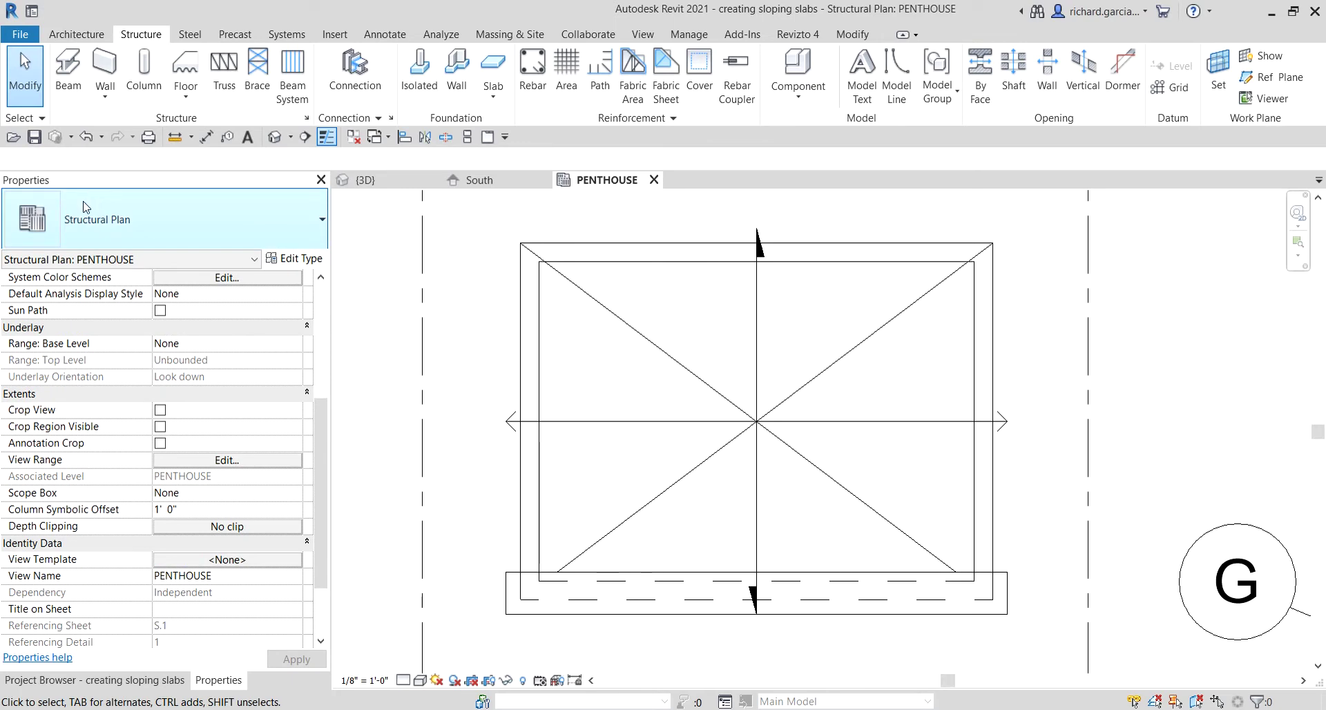
pyautogui.click(225, 460)
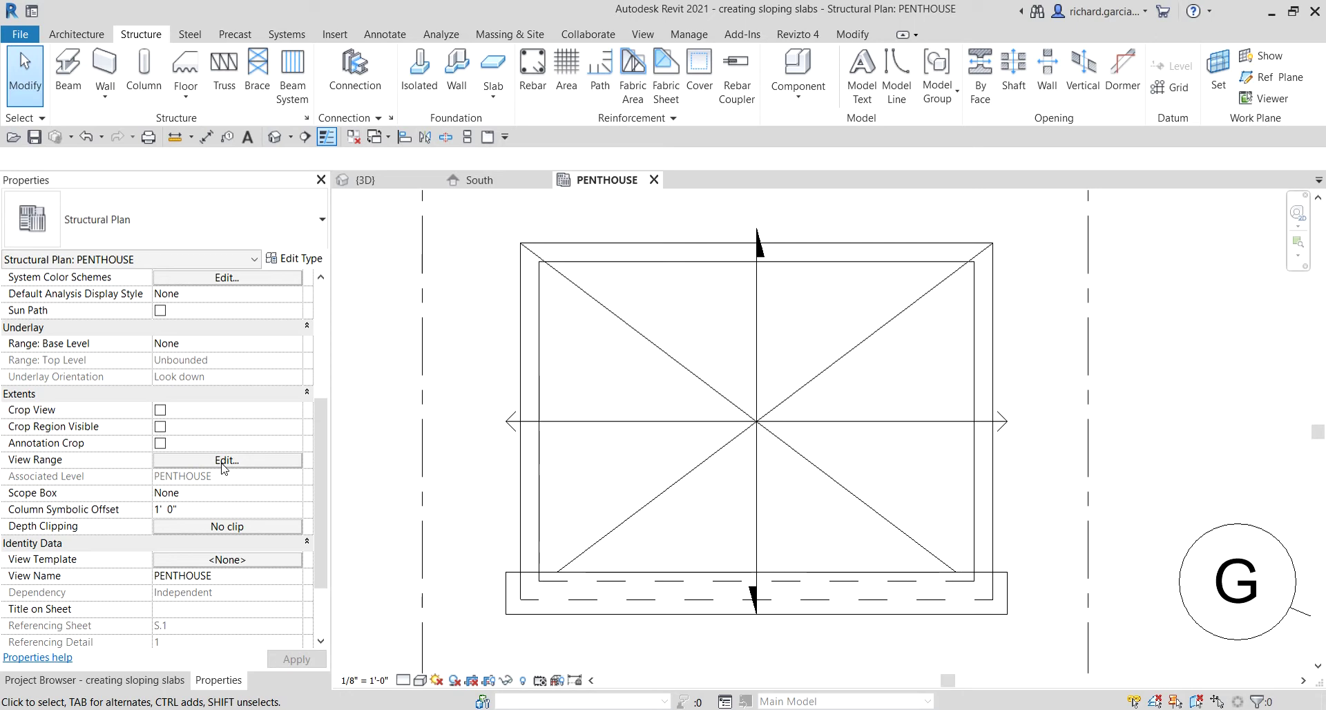
pyautogui.click(913, 424)
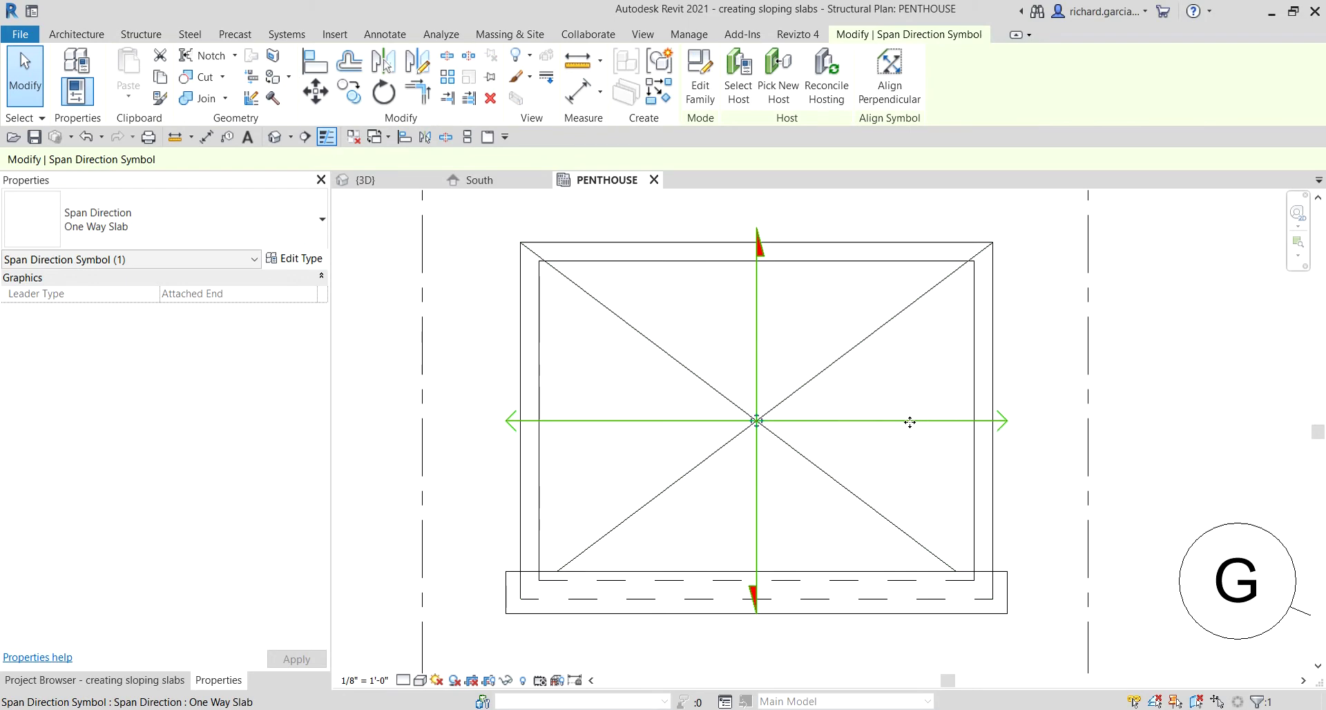
pyautogui.click(1027, 452)
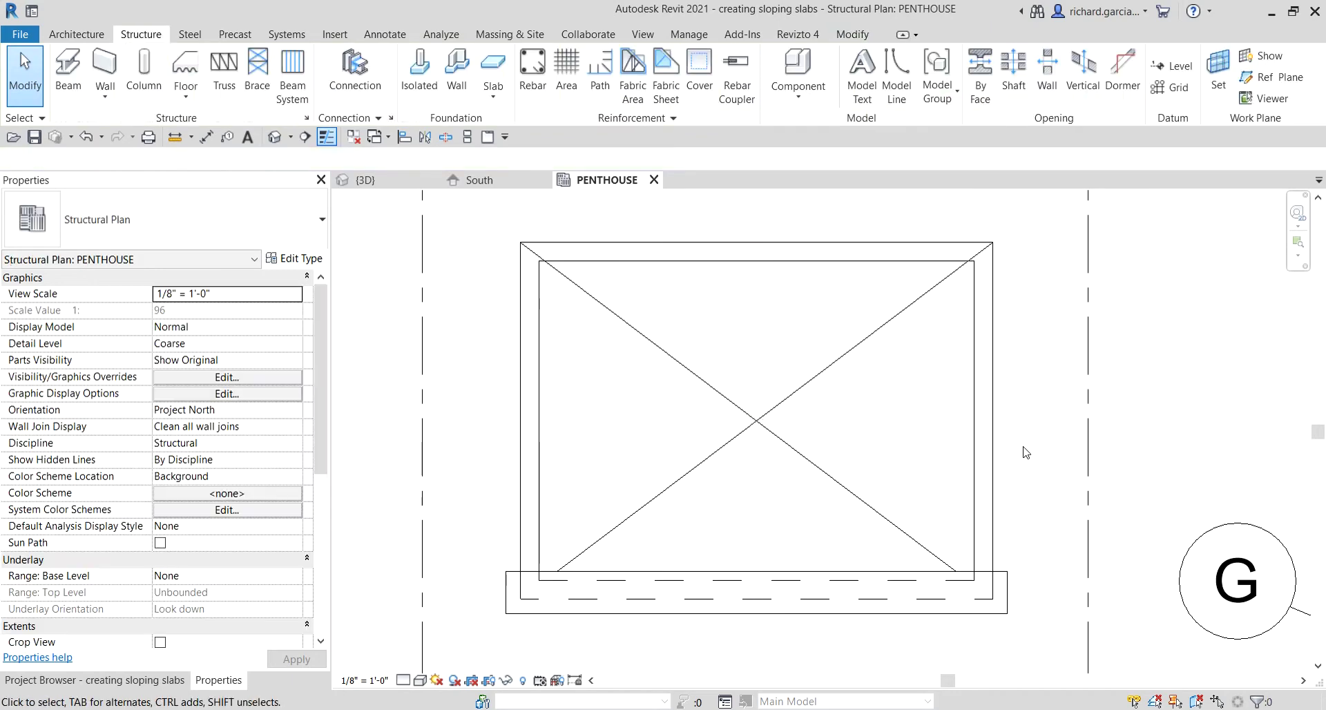
# In the {3D} view, orbit around the sloped slab and Tab-highlight the penthouse wall chain
pyautogui.click(363, 181)
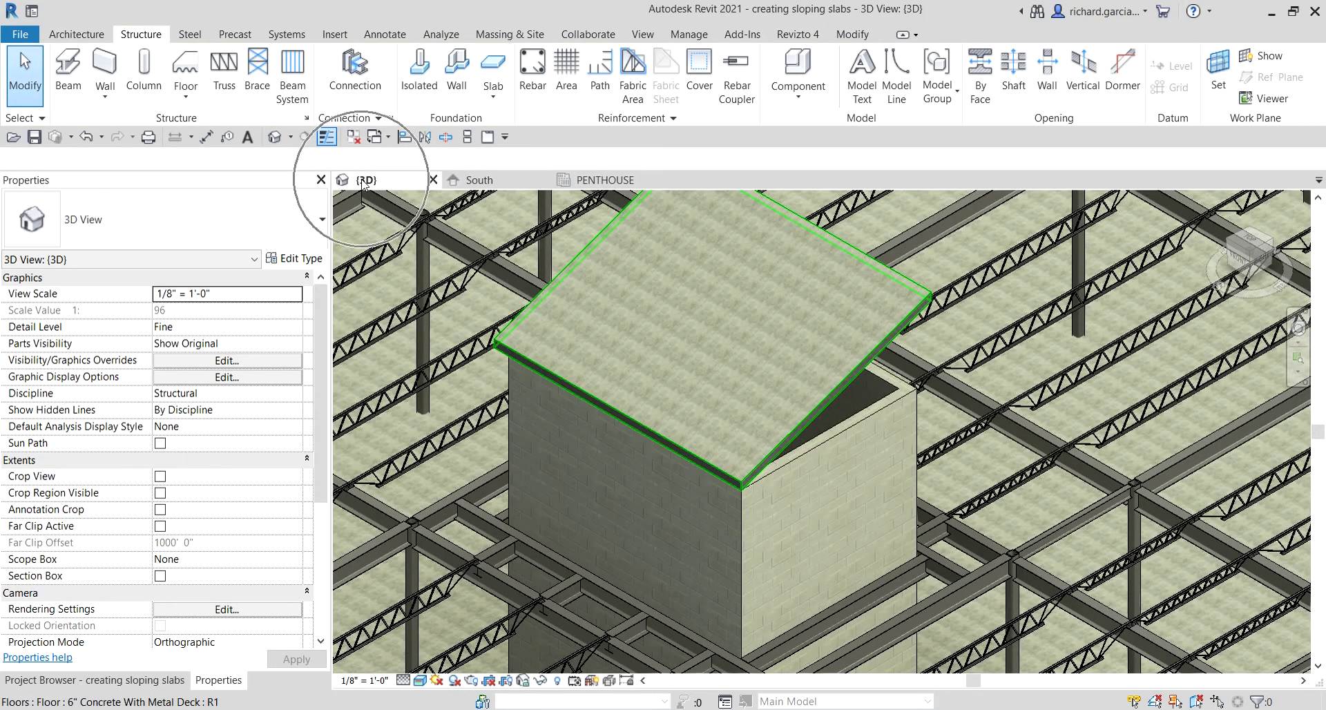
pyautogui.scroll(-4, 805, 396)
pyautogui.scroll(3, 810, 402)
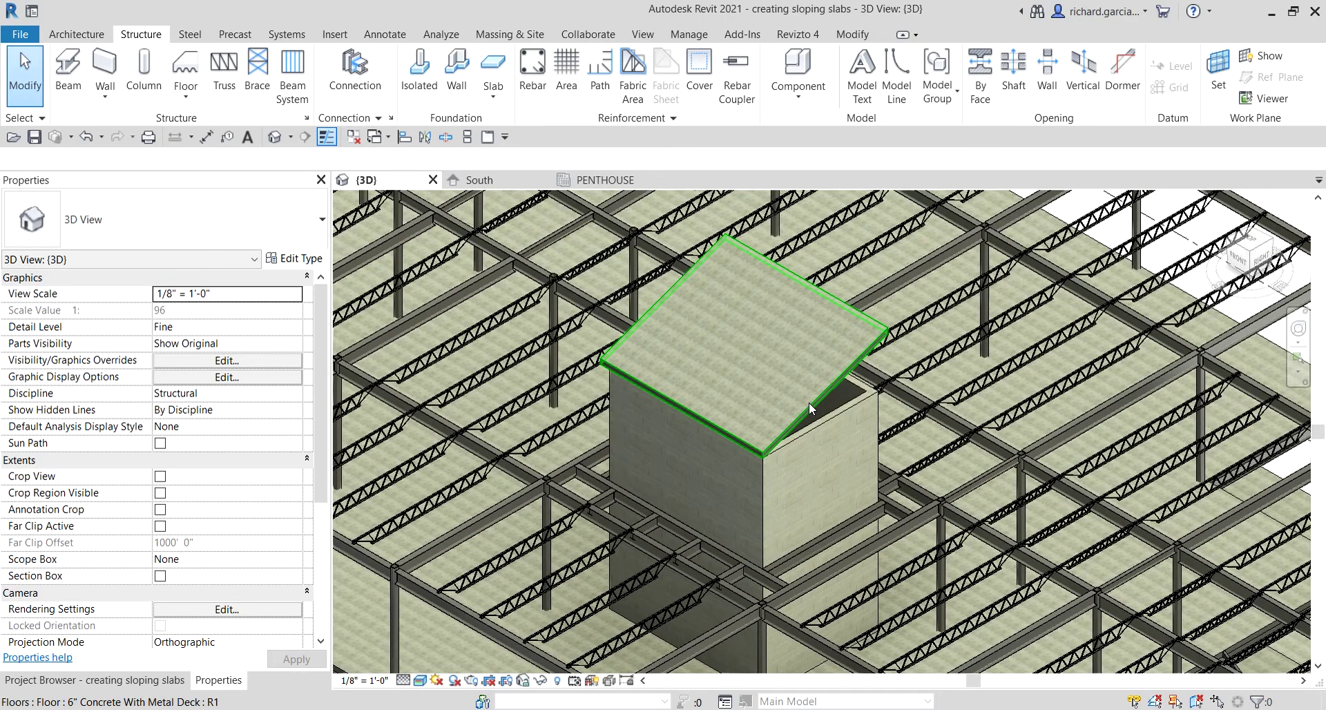
pyautogui.click(809, 402)
pyautogui.keyDown('shift'); pyautogui.moveTo(838, 431); pyautogui.dragTo(666, 378, button='middle'); pyautogui.keyUp('shift')
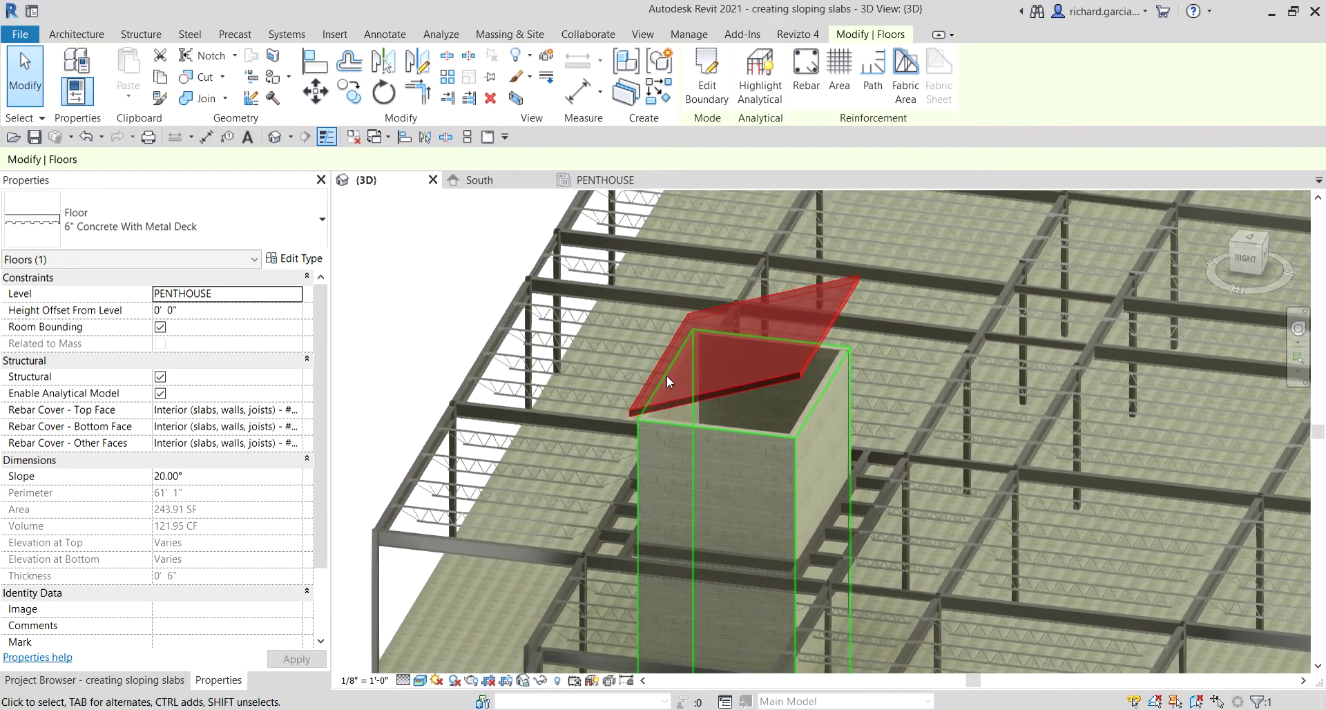
pyautogui.scroll(3, 843, 424)
pyautogui.keyDown('shift'); pyautogui.moveTo(843, 425); pyautogui.dragTo(918, 382, button='middle'); pyautogui.keyUp('shift')
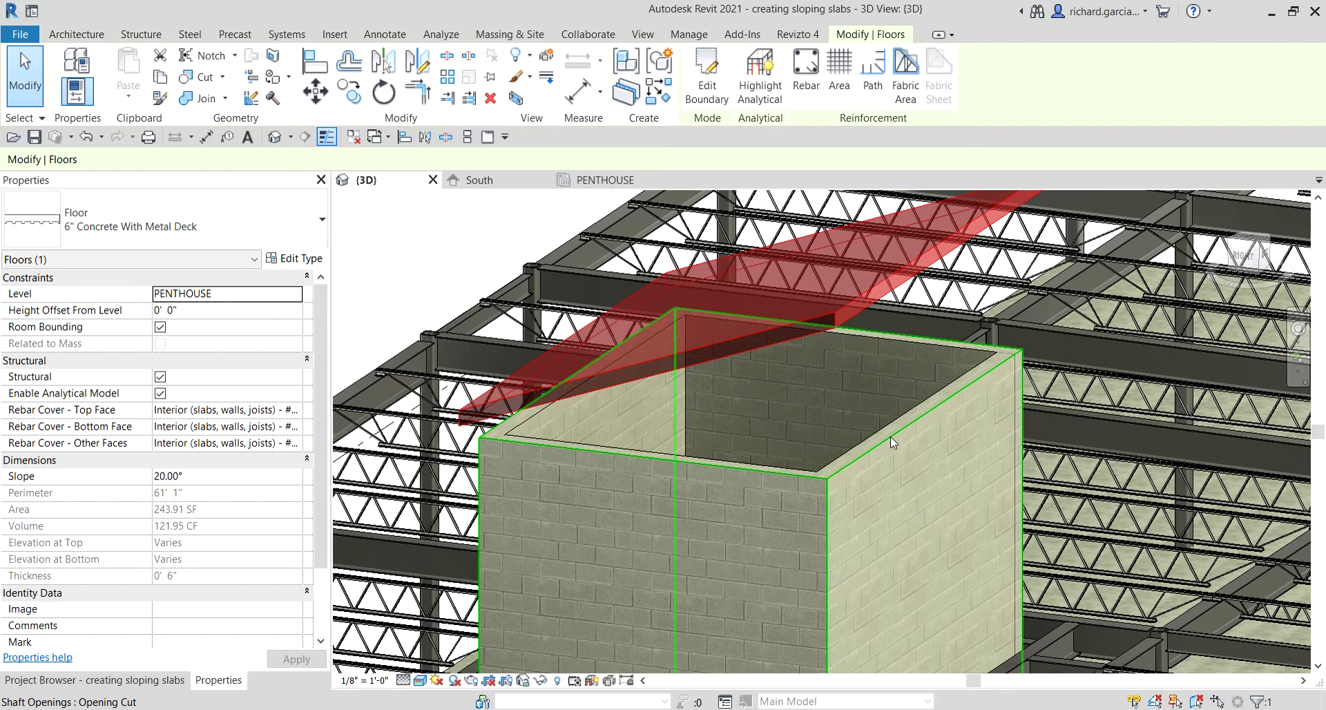
pyautogui.press('Tab')
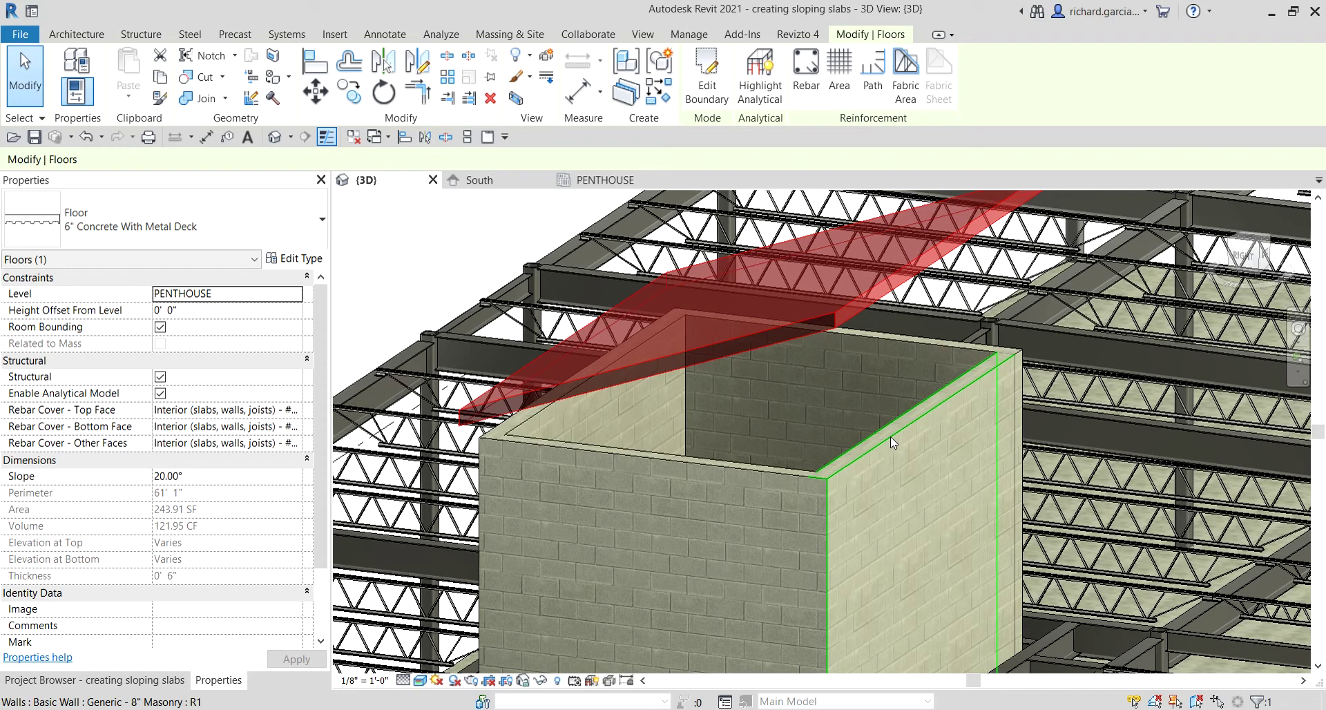
pyautogui.press('Tab')
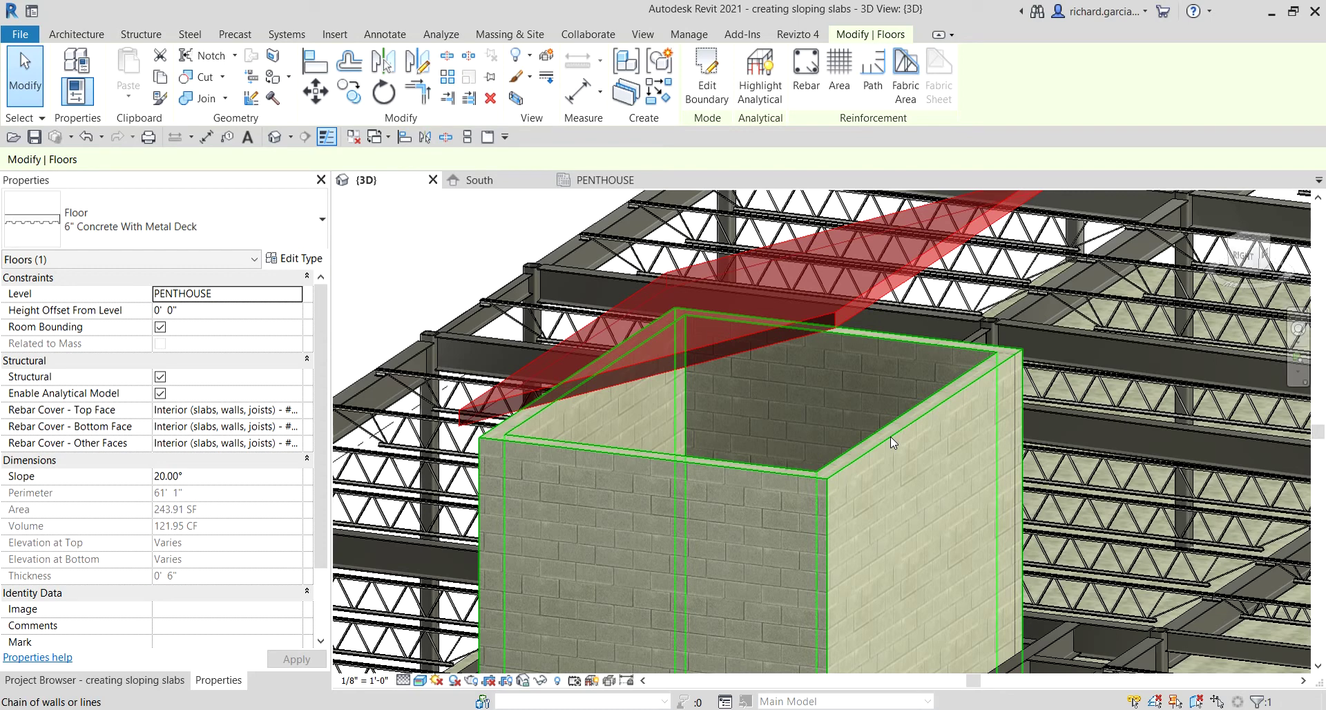
# Attach the tops of the four penthouse walls to the sloped floor with Attach Top/Base
pyautogui.click(889, 436)
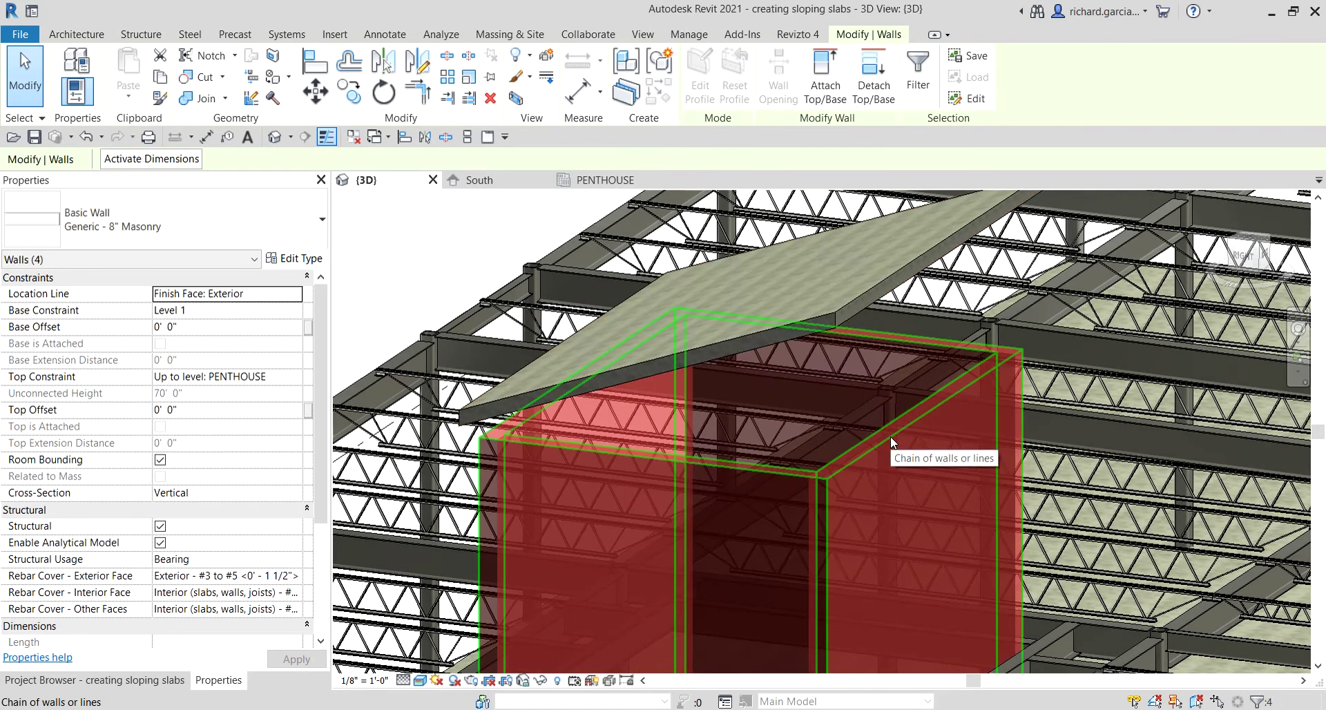
pyautogui.click(832, 89)
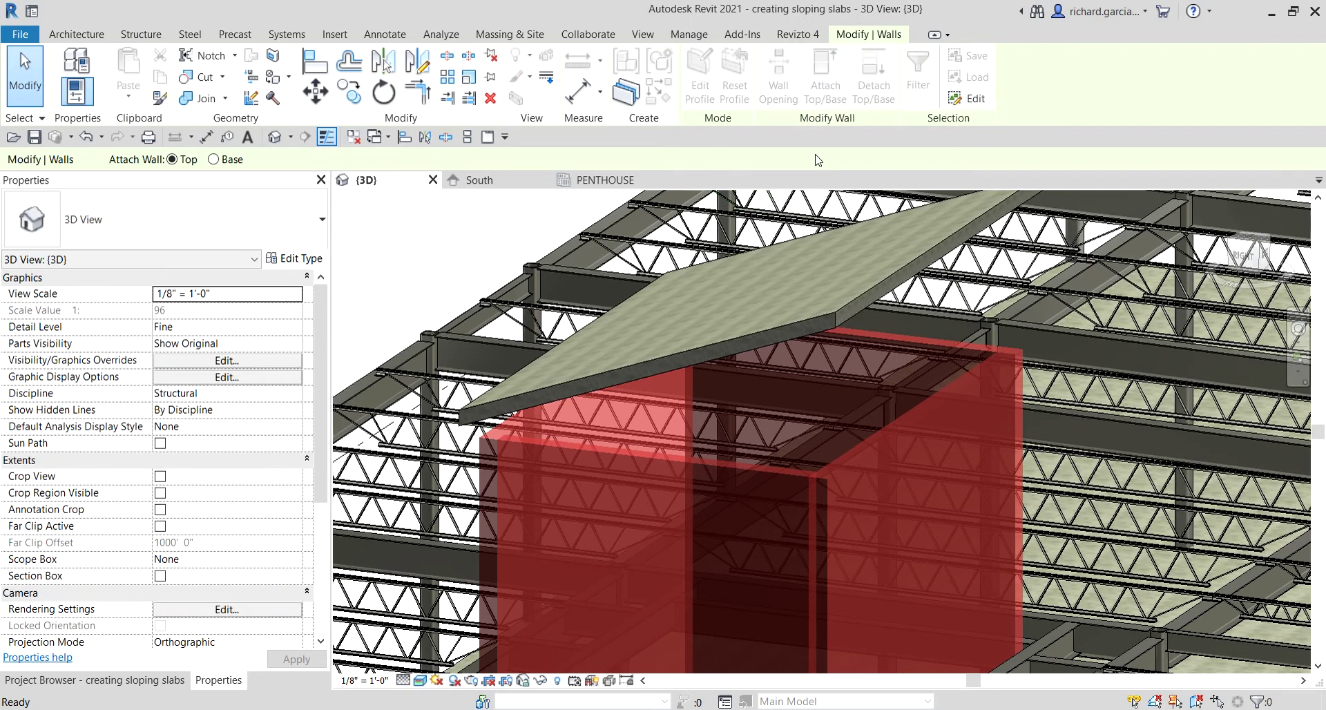
pyautogui.click(806, 322)
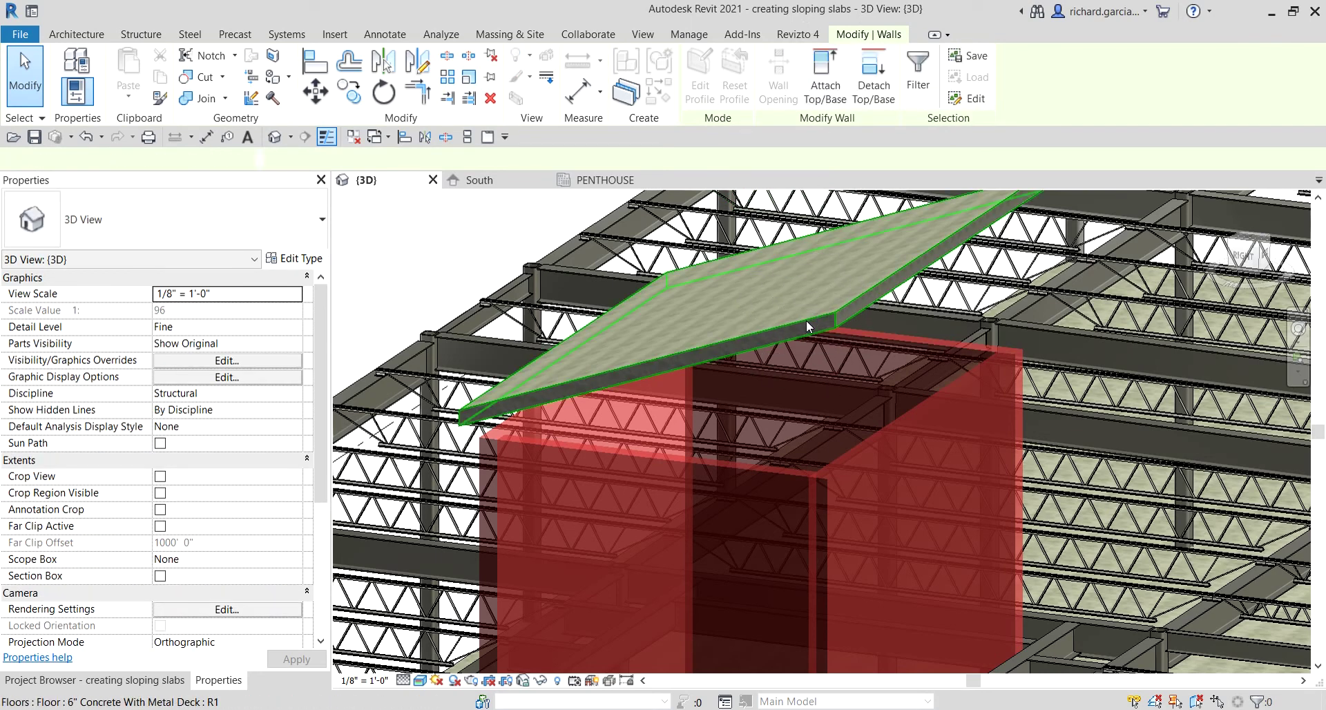
pyautogui.press('Escape')
pyautogui.keyDown('shift'); pyautogui.moveTo(691, 290); pyautogui.dragTo(394, 238, button='middle'); pyautogui.keyUp('shift')
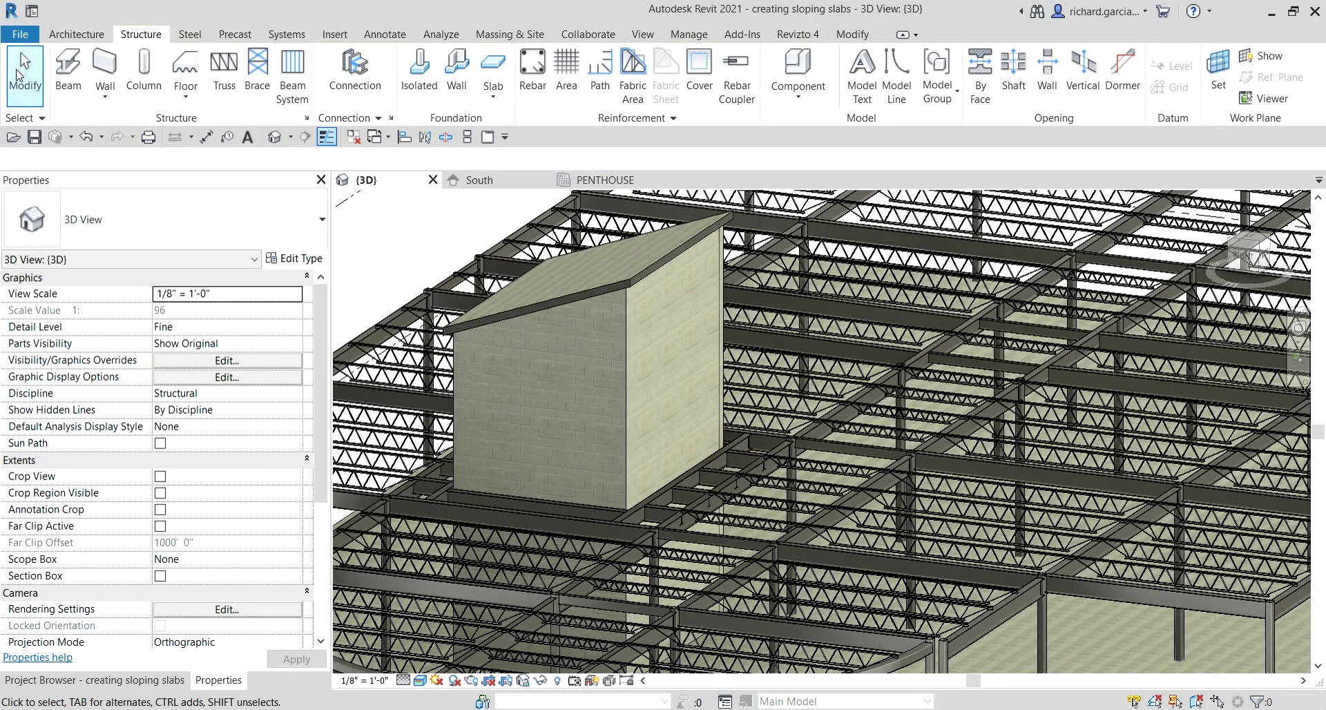
pyautogui.keyDown('shift'); pyautogui.moveTo(691, 356); pyautogui.dragTo(774, 294, button='middle'); pyautogui.keyUp('shift')
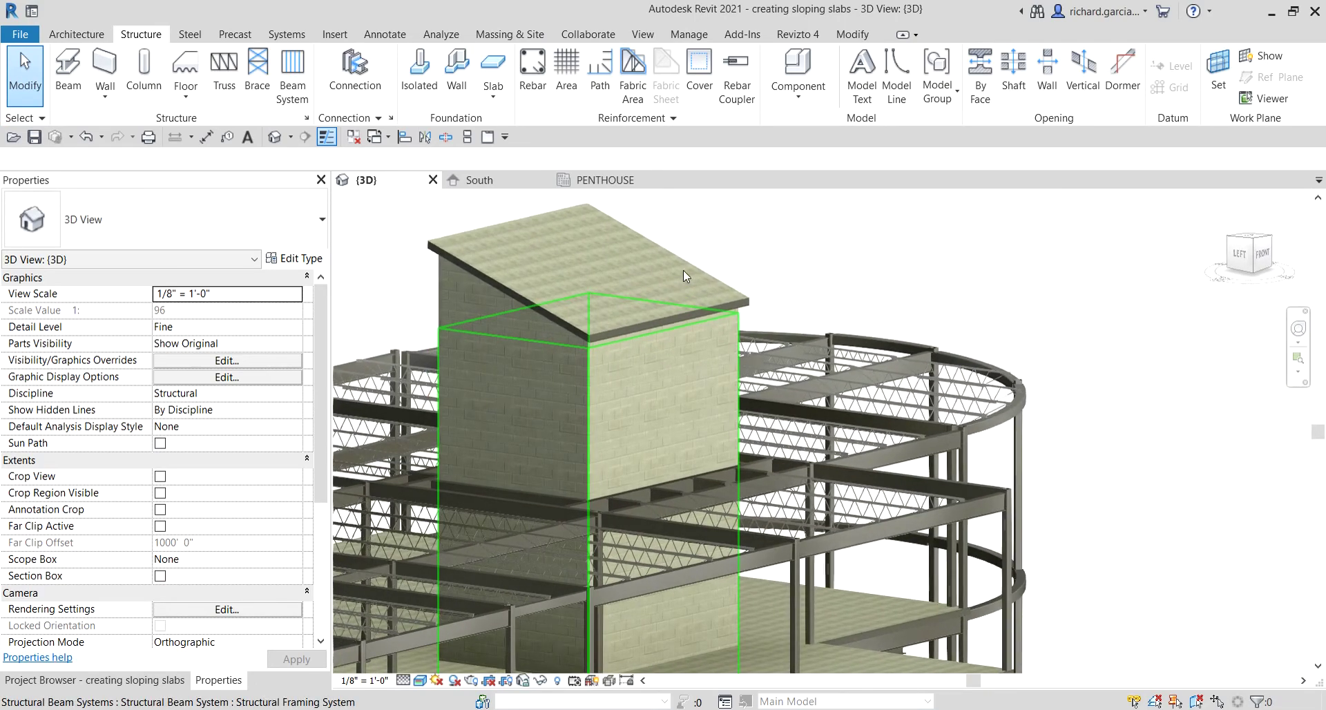
pyautogui.scroll(3, 773, 293)
pyautogui.scroll(-5, 774, 293)
pyautogui.scroll(3, 830, 356)
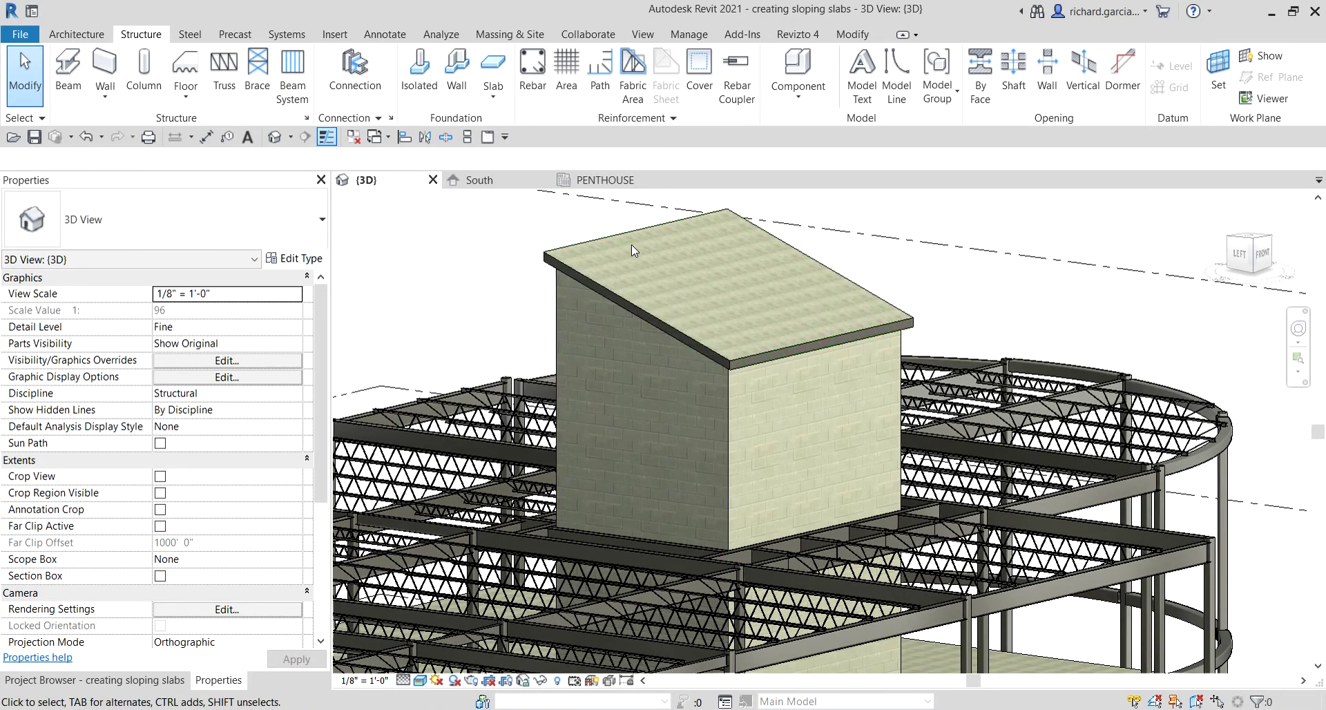
pyautogui.keyDown('shift'); pyautogui.moveTo(751, 316); pyautogui.dragTo(772, 355, button='middle'); pyautogui.keyUp('shift')
pyautogui.scroll(2, 856, 288)
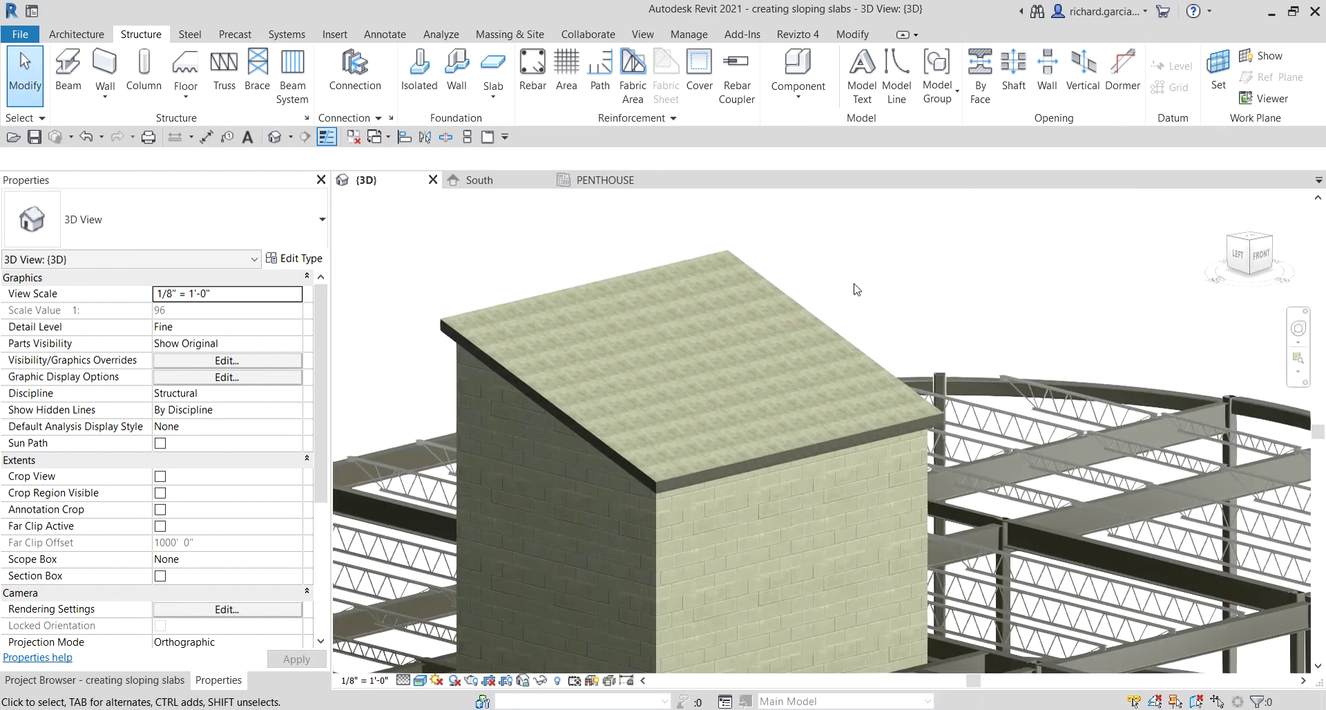